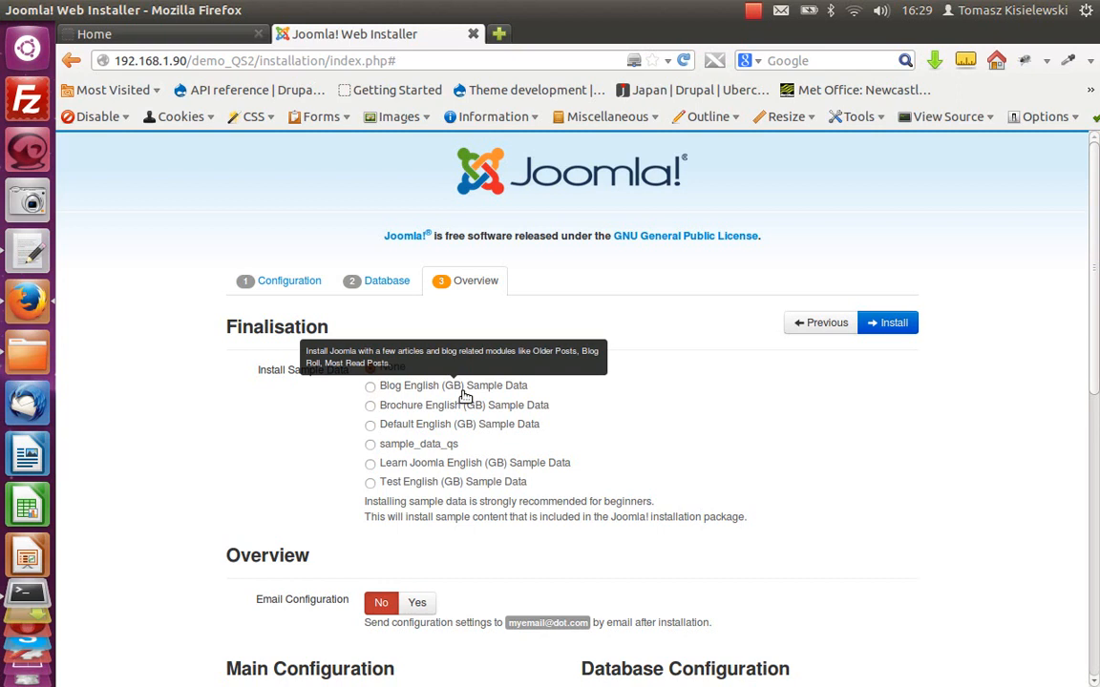
Step: Open the installation/language/en-GB folder and open en-GB.ini in the text editor
left_click(27, 354)
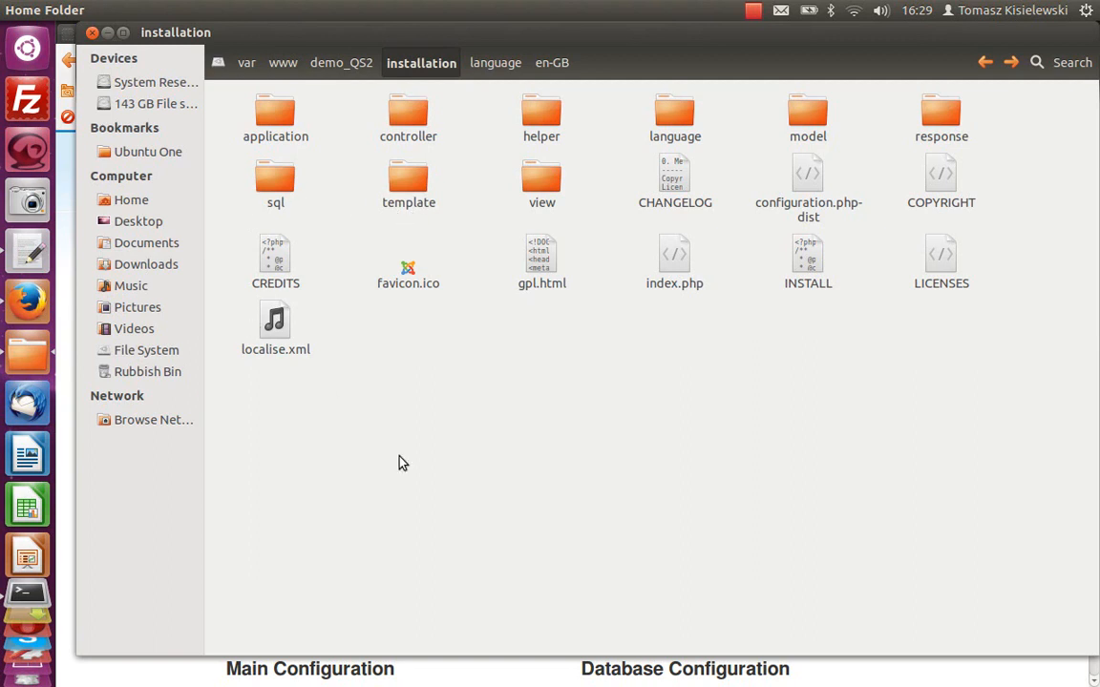
double_click(676, 132)
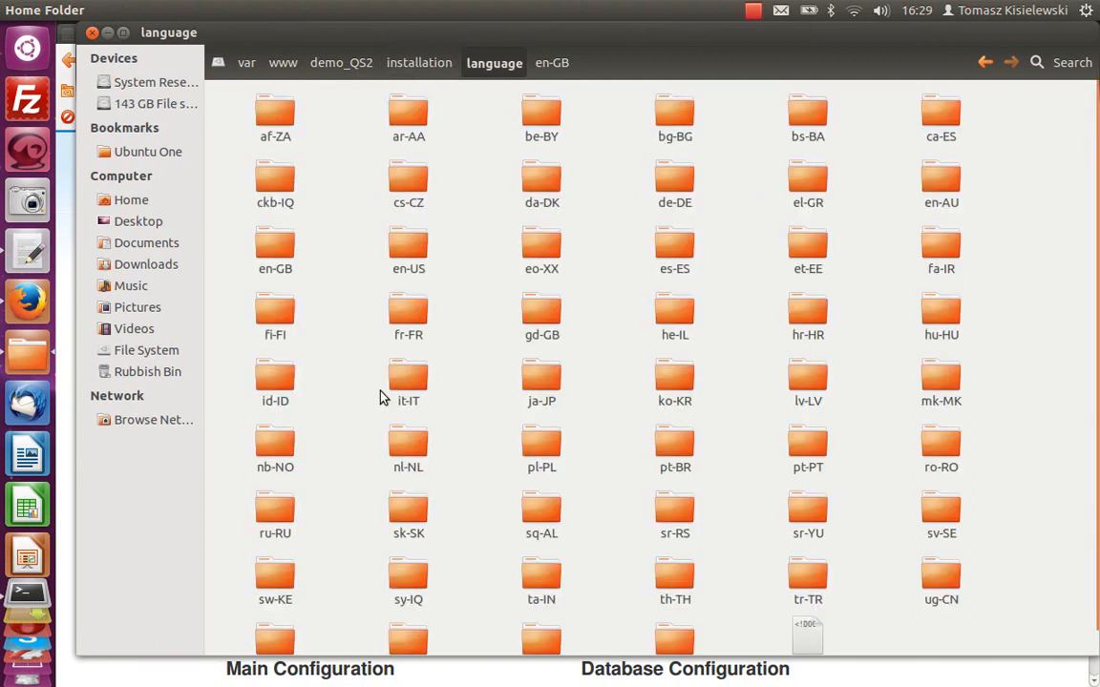
double_click(273, 256)
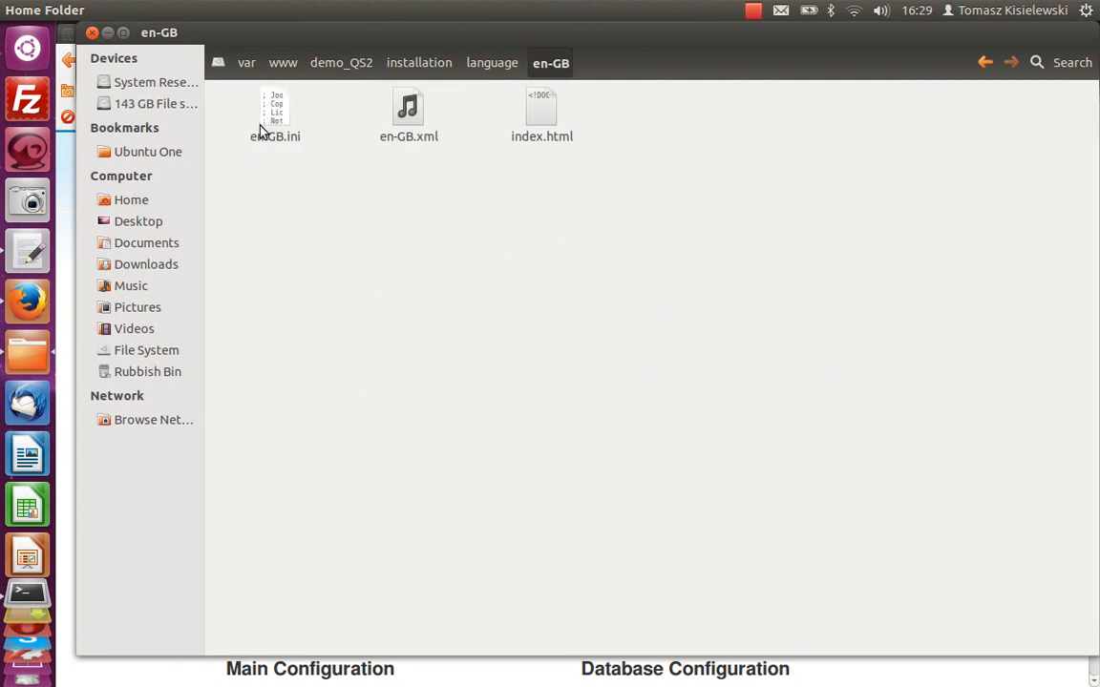
left_click_drag(258, 114, 27, 252)
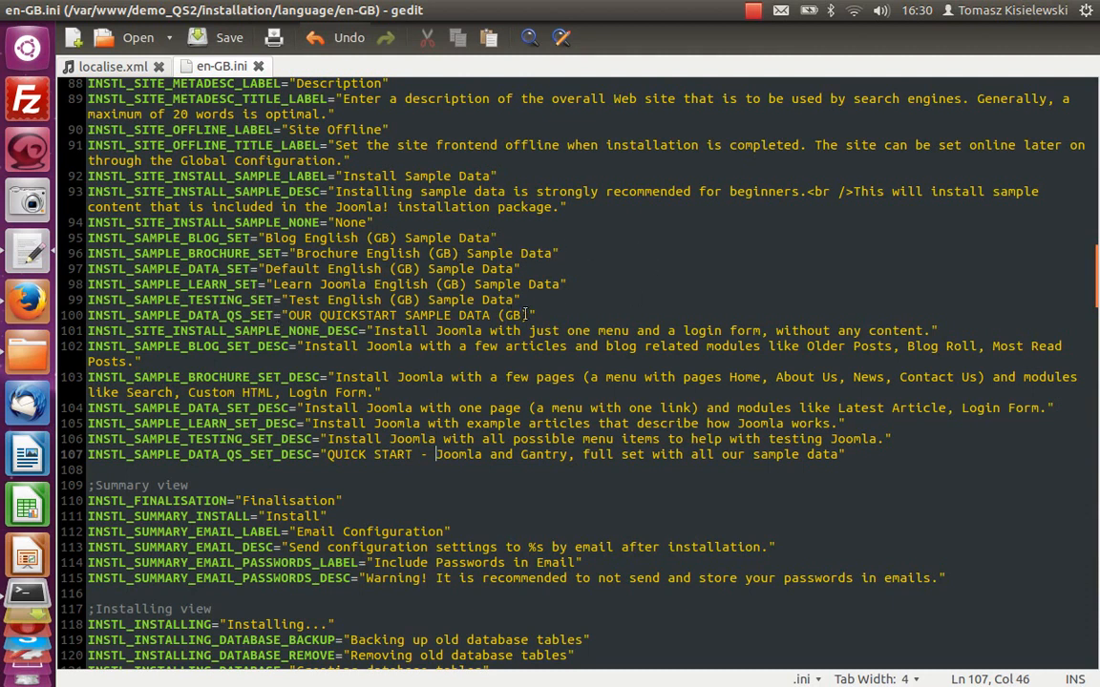
Step: Review the INSTL_SAMPLE_DATA_QS_SET and INSTL_SAMPLE_DATA_QS_SET_DESC strings in en-GB.ini and save the file
left_click_drag(88, 315, 538, 315)
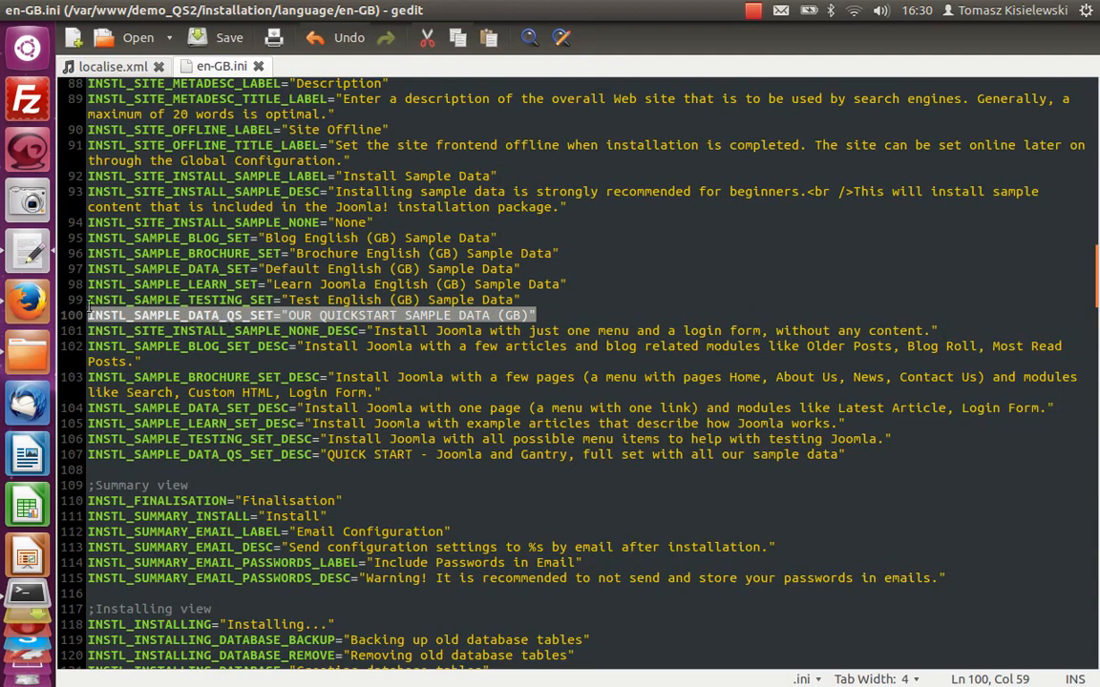
left_click(27, 301)
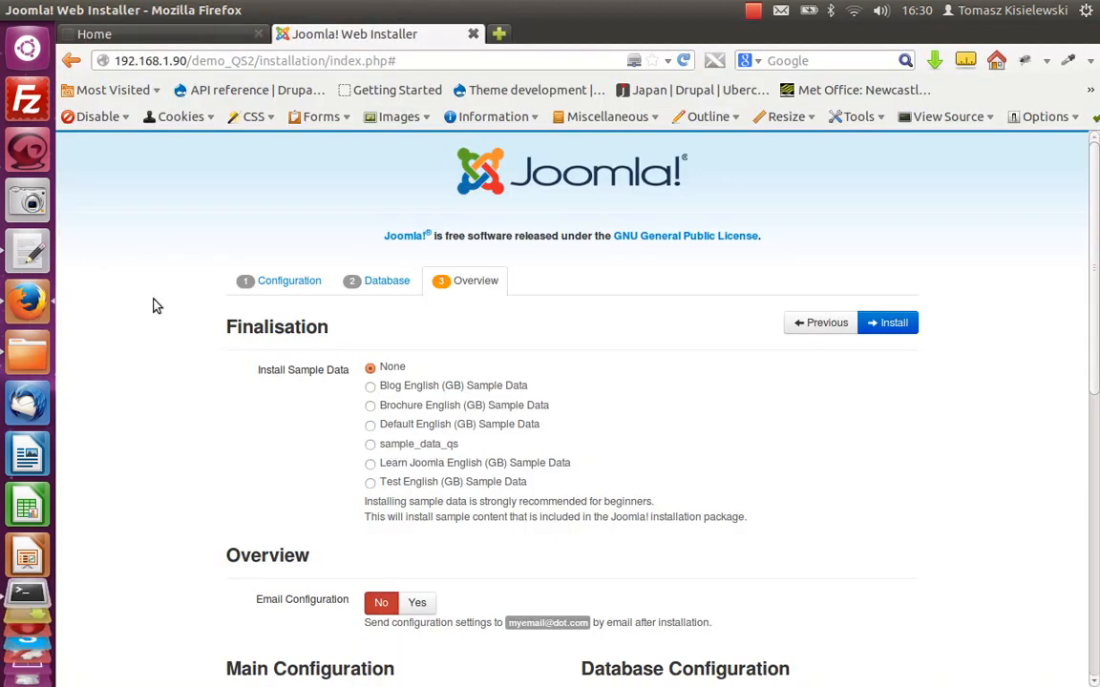
left_click(28, 250)
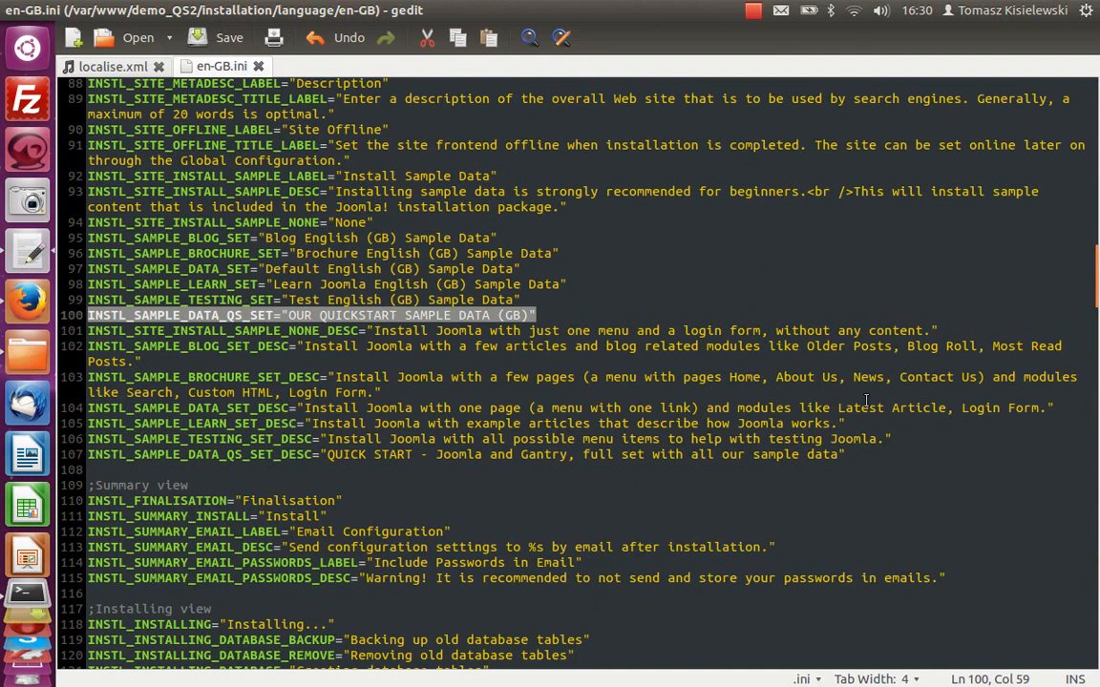
left_click_drag(87, 455, 846, 455)
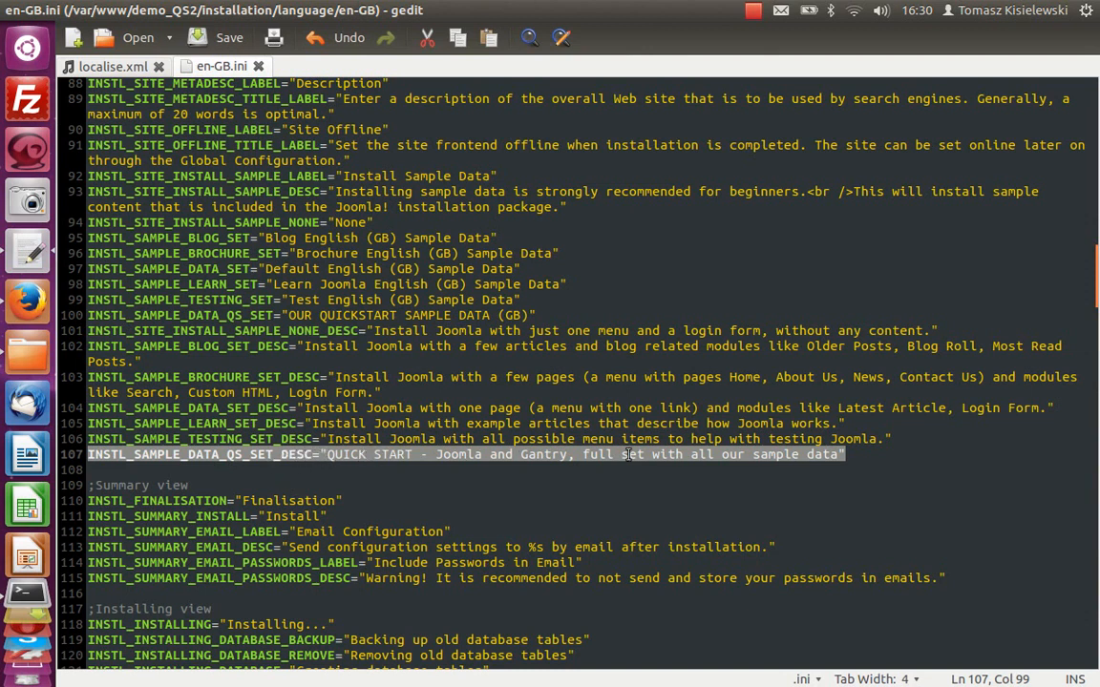
left_click(205, 39)
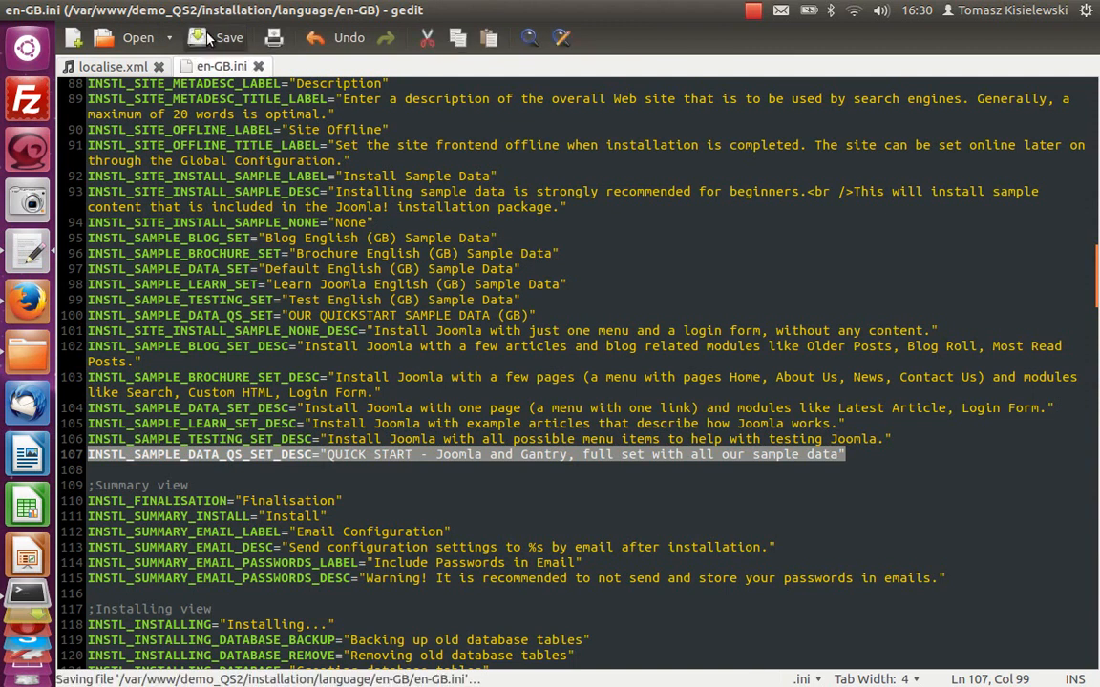
Step: Reload the installer, re-enter the admin password confirmation, and advance through Configuration and Database to the Overview step
left_click(29, 299)
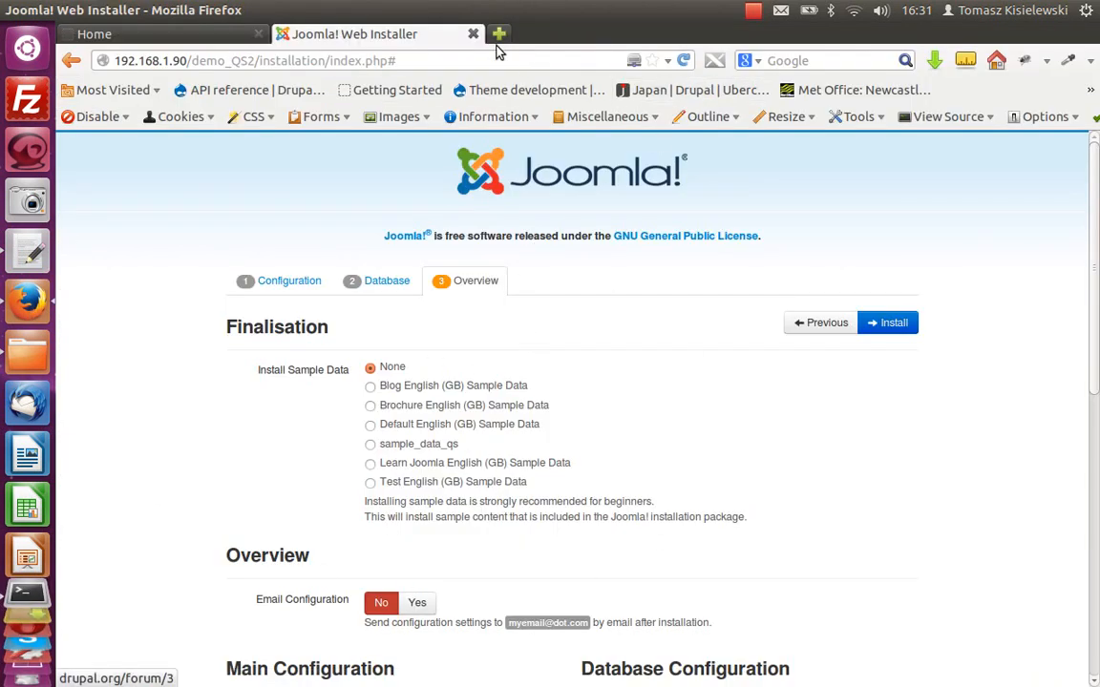
left_click(684, 60)
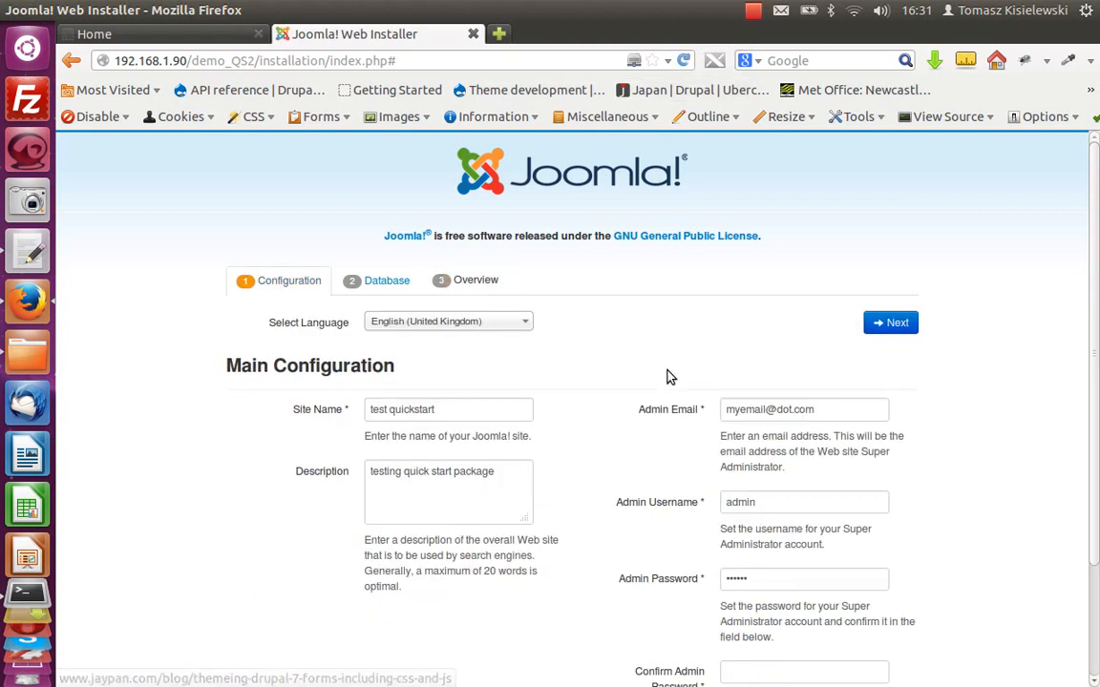
scroll(726, 458, "down", 3)
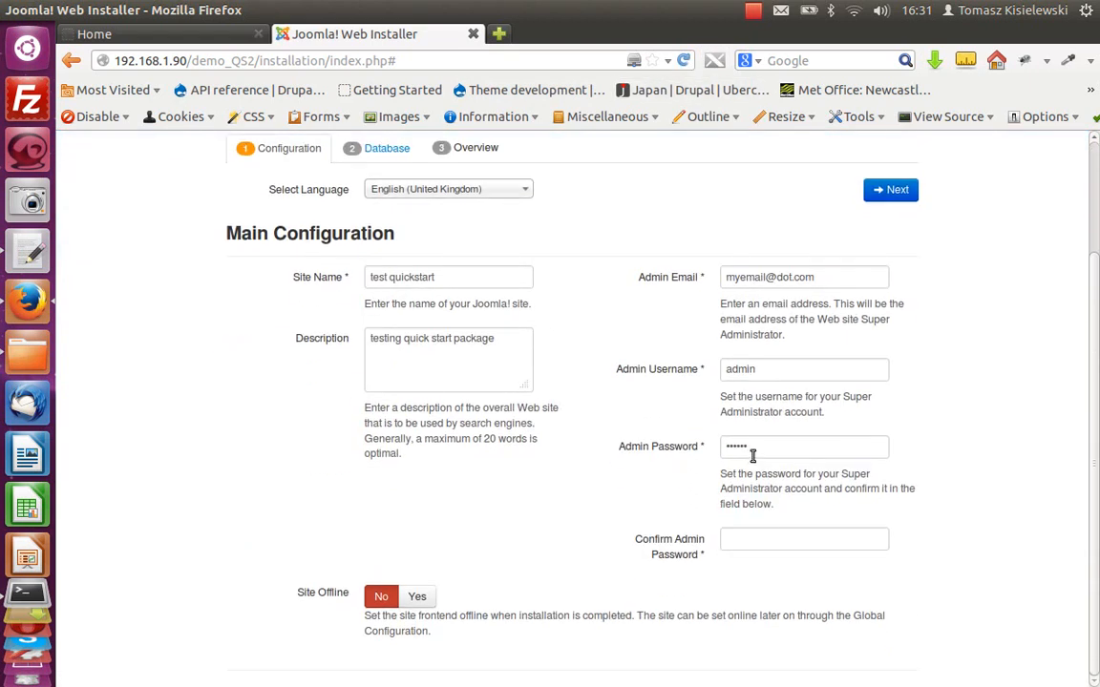
left_click(770, 542)
type("•••")
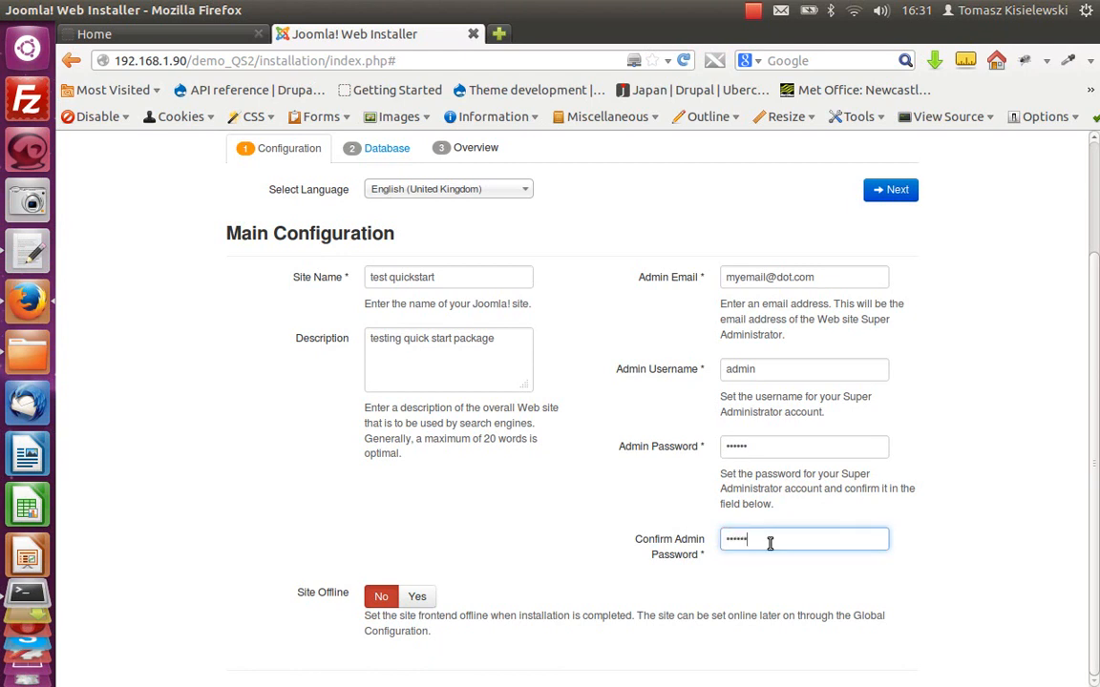
left_click(889, 191)
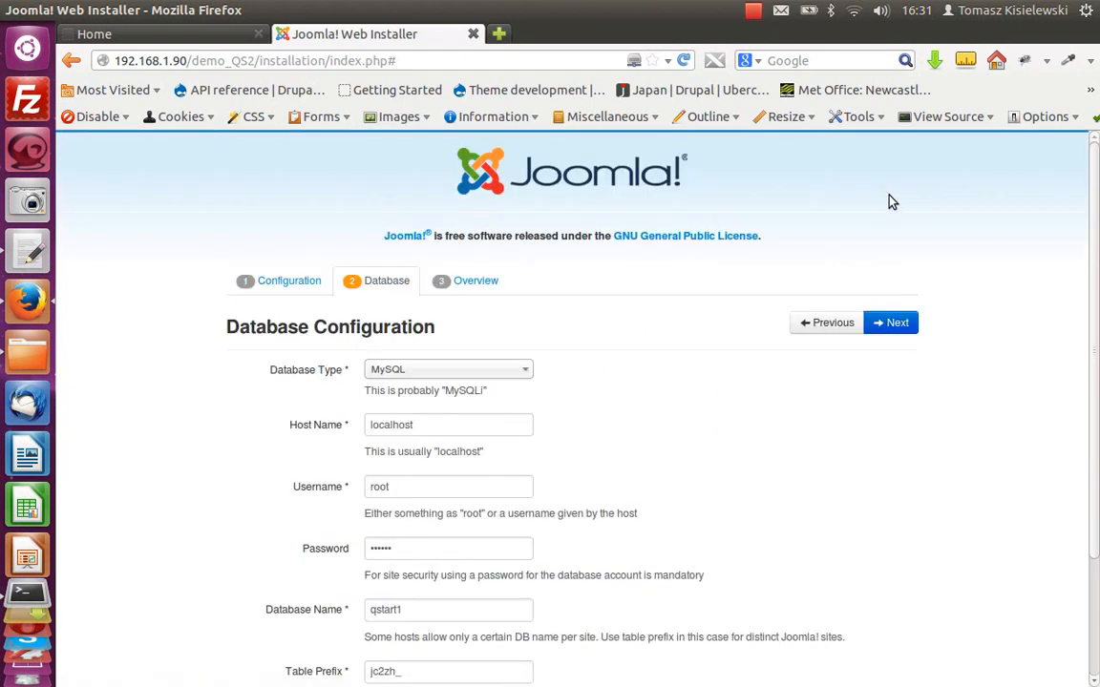
left_click(897, 323)
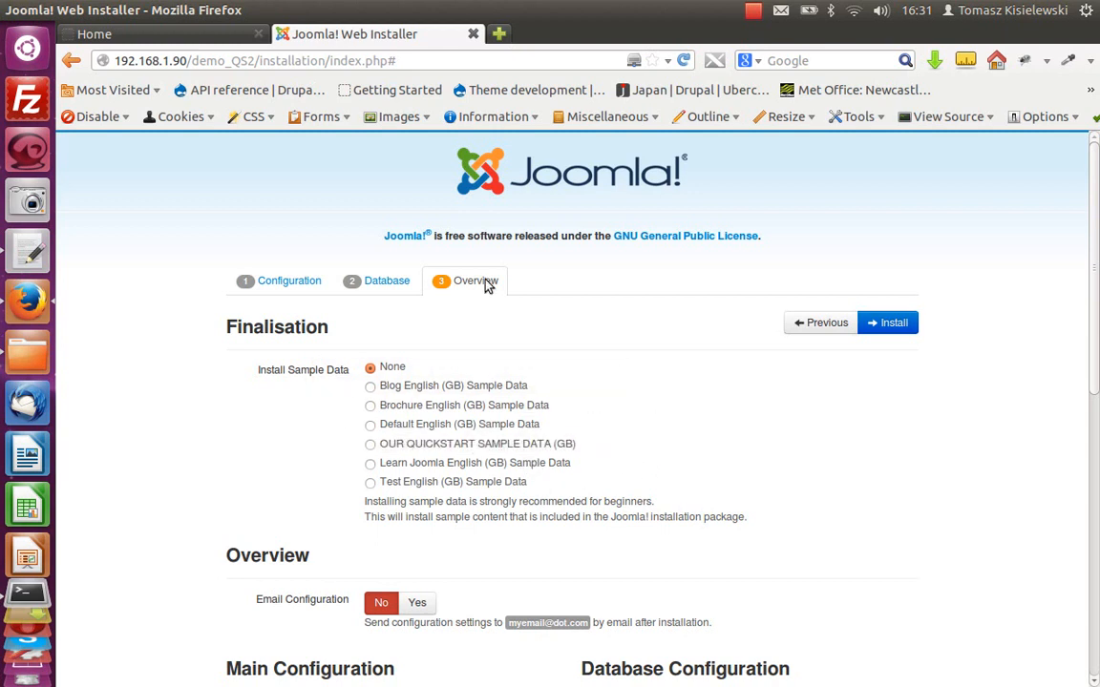
Step: Open localise.xml from the installation folder in the text editor
left_click(28, 353)
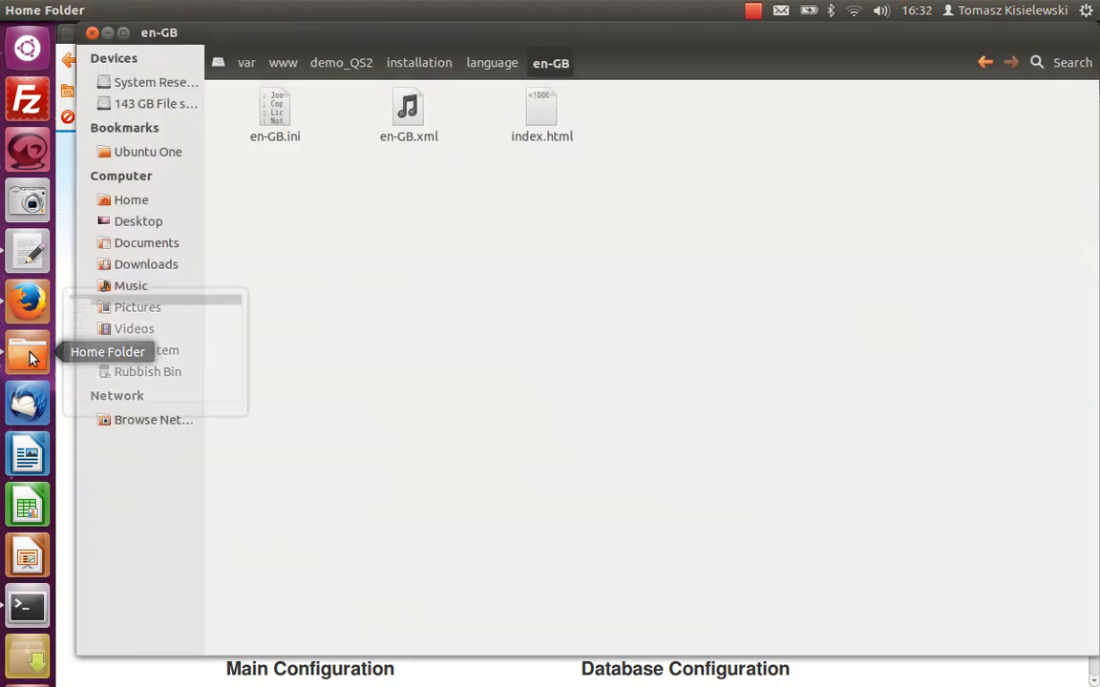
left_click(410, 63)
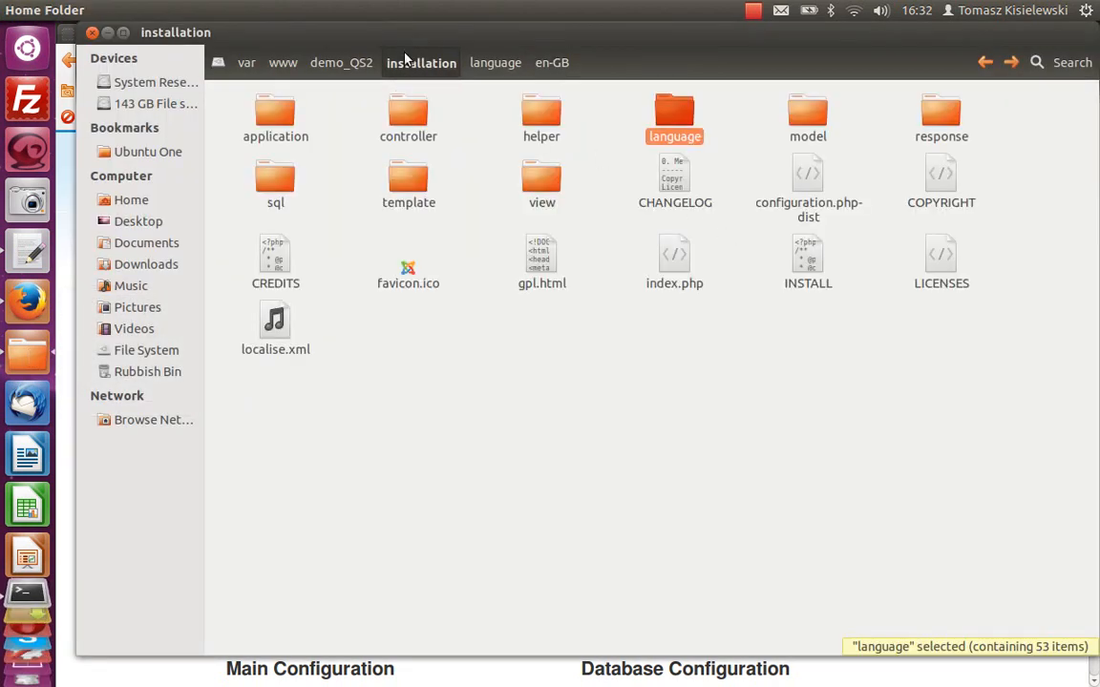
double_click(275, 352)
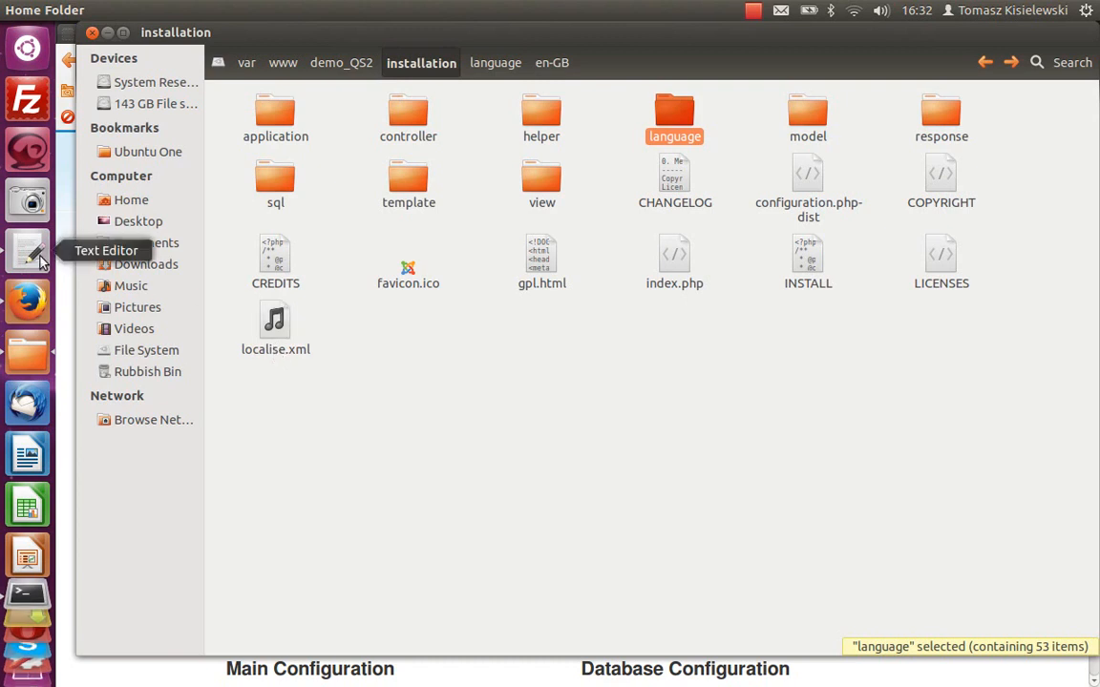
left_click(110, 67)
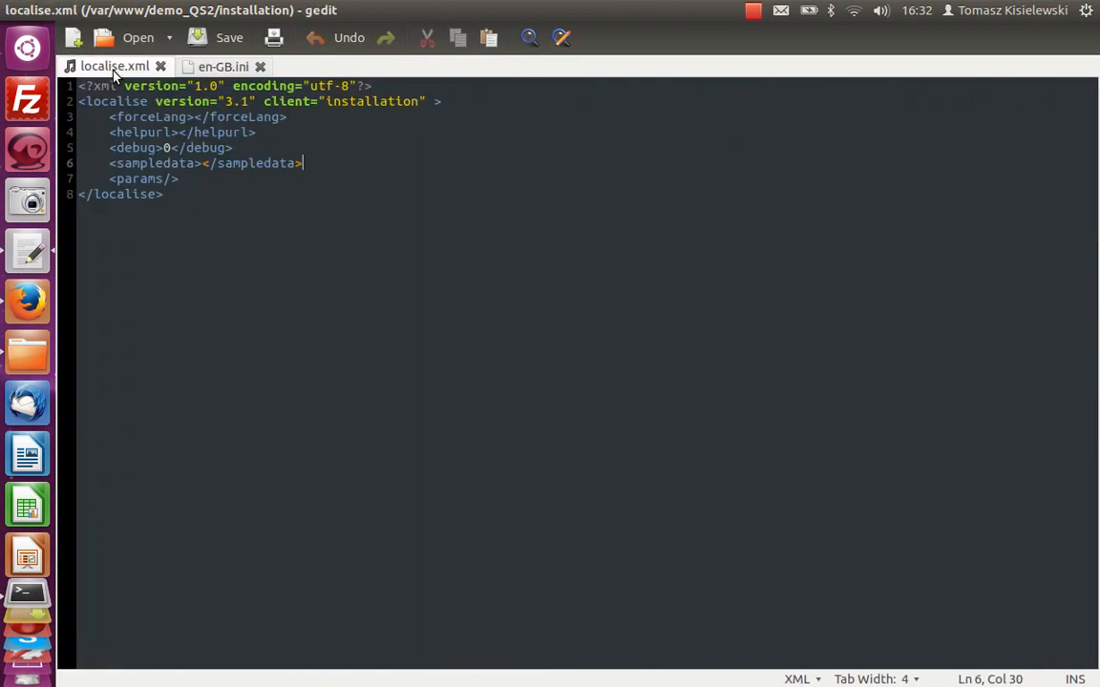
Step: Set the sampledata entry in localise.xml to sample_data_qs.sql and save the file
left_click(201, 163)
type("sample")
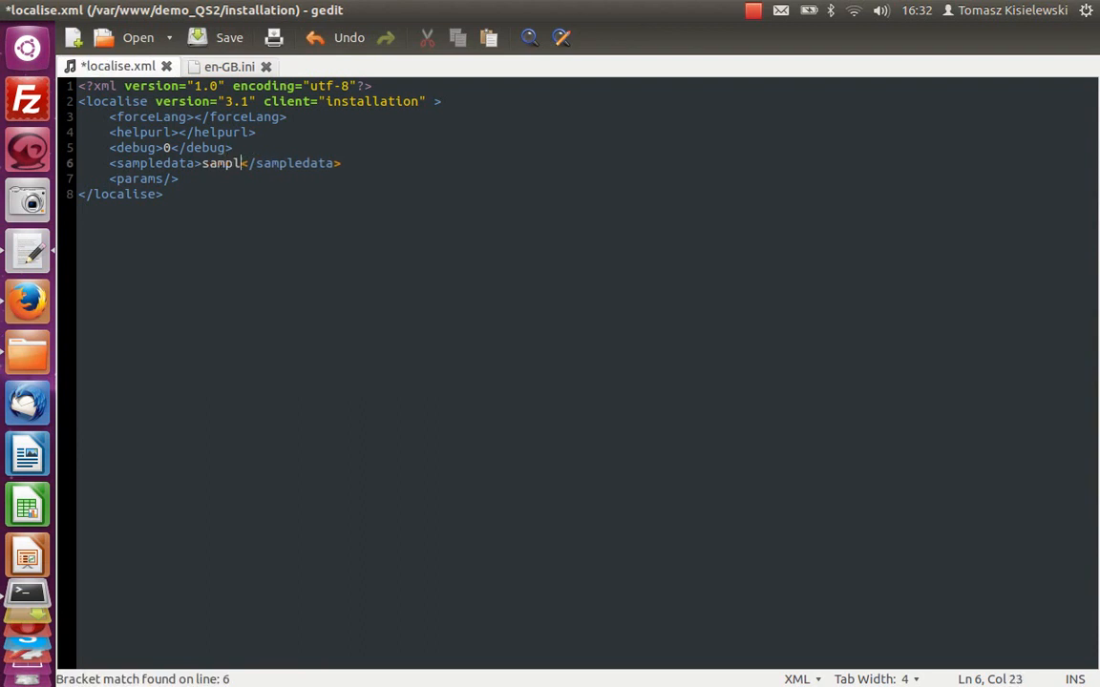
type("_")
type("data")
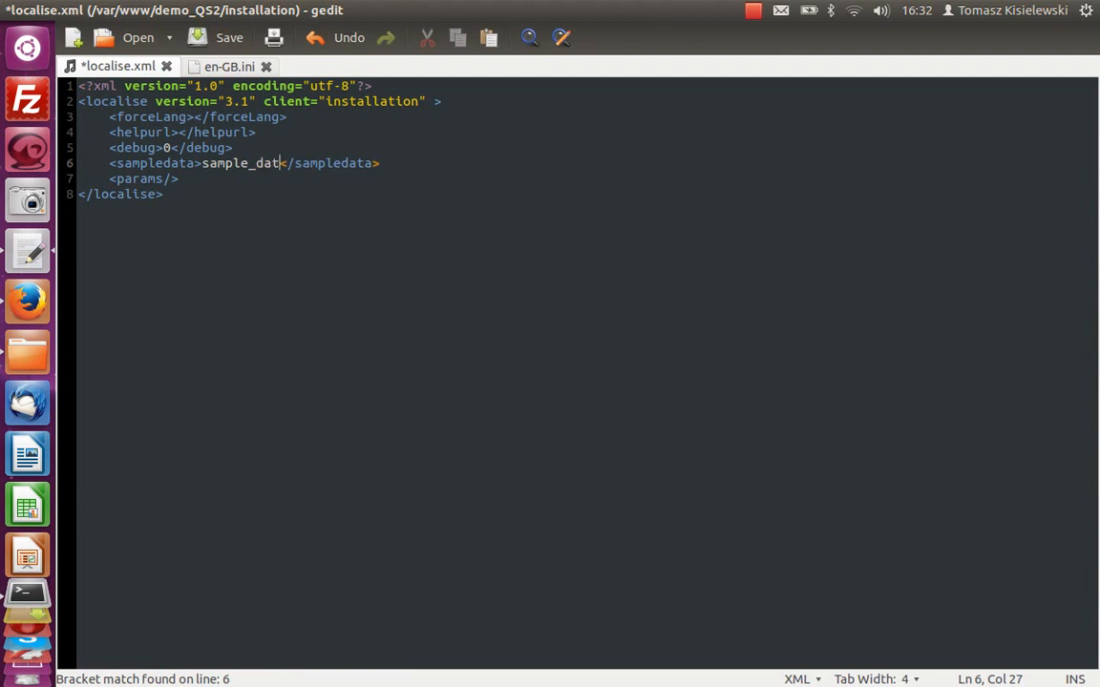
type("_qs")
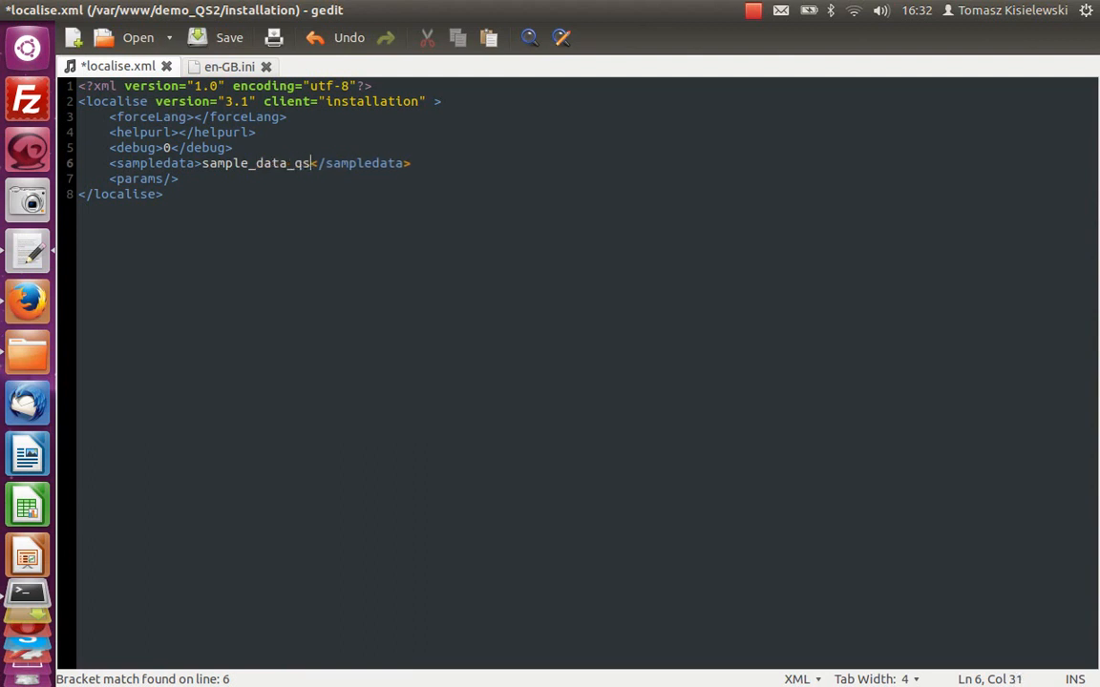
type(".sql")
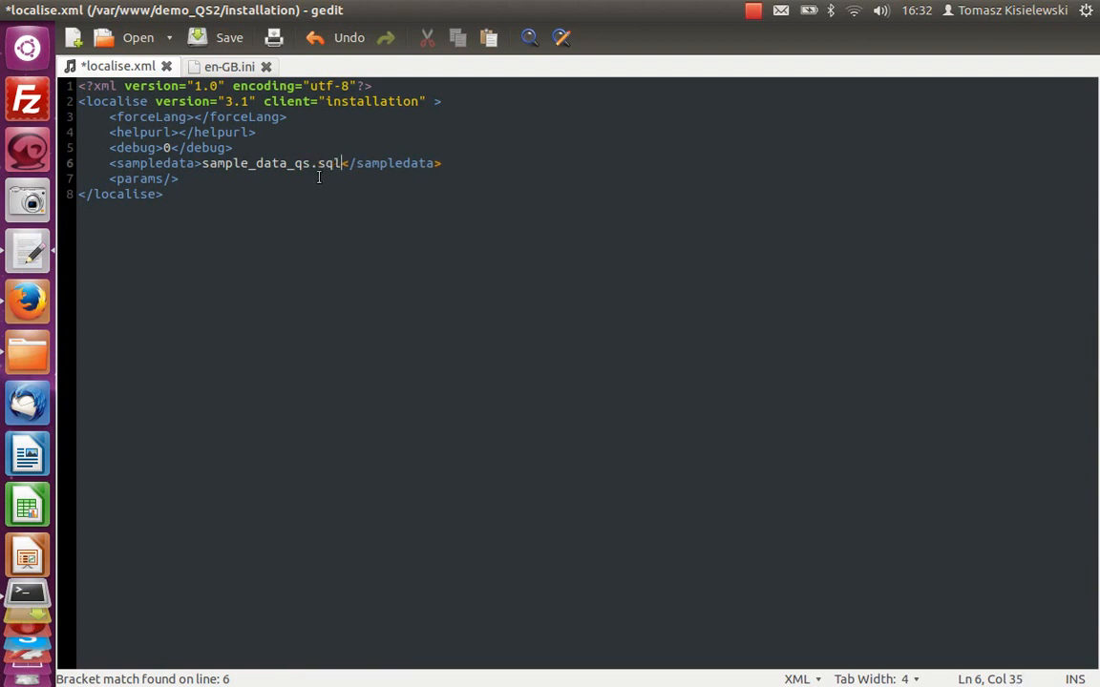
left_click(210, 40)
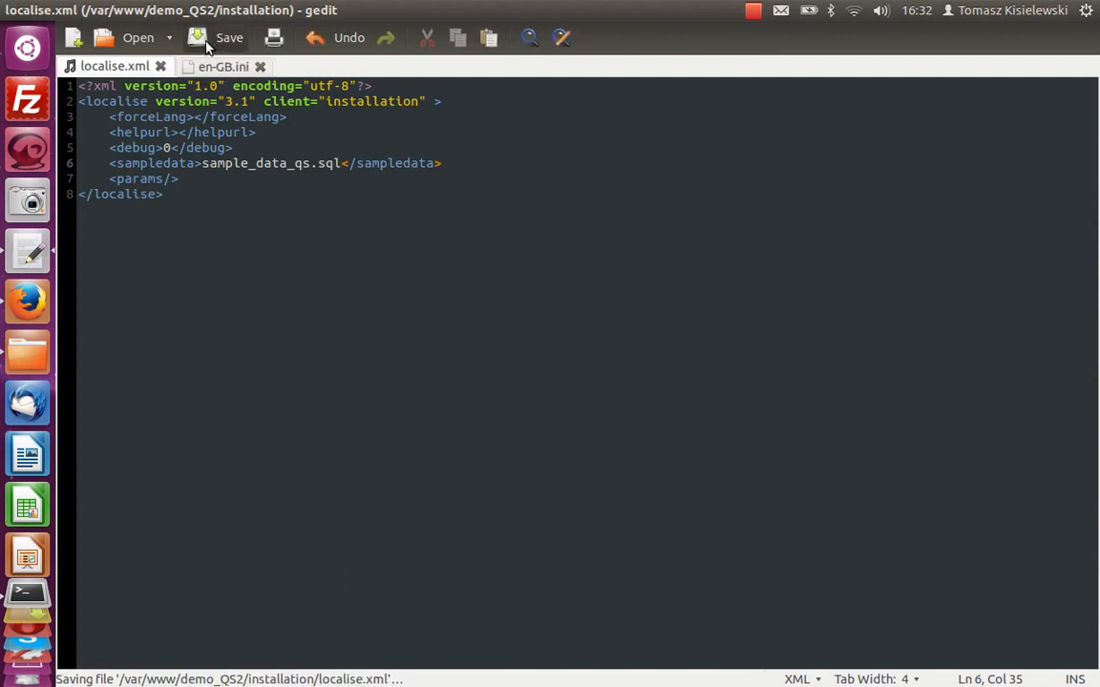
Step: Reload the installer again, retype the confirm admin password, and proceed to the Overview step
left_click(28, 297)
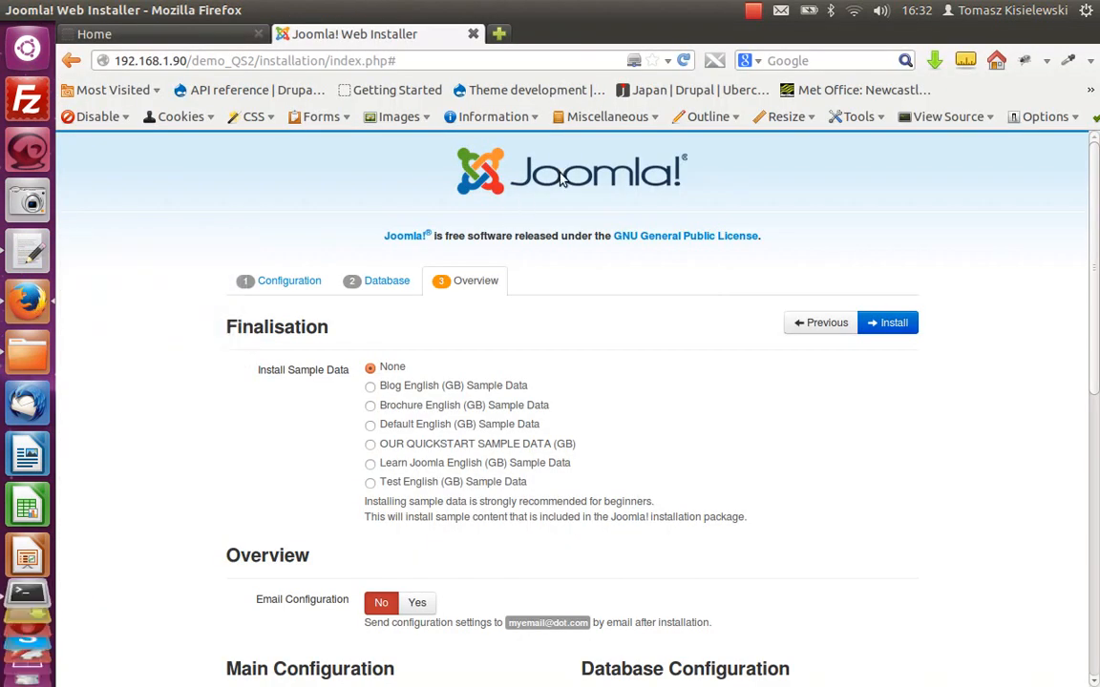
left_click(683, 60)
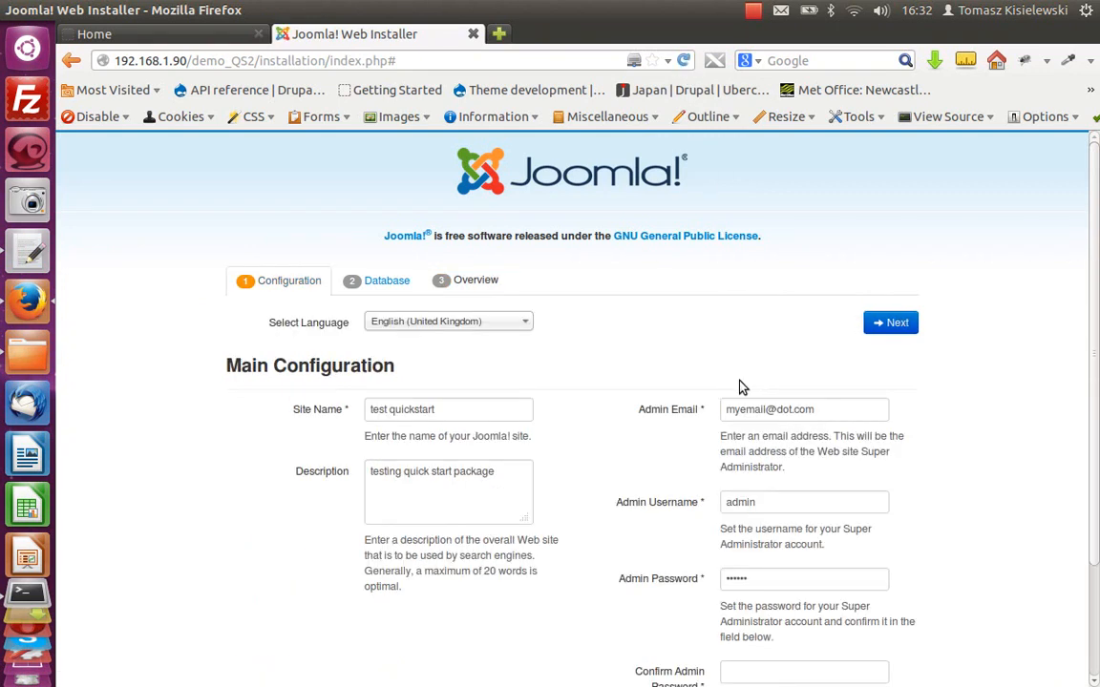
scroll(743, 387, "down", 3)
left_click(764, 539)
type("s")
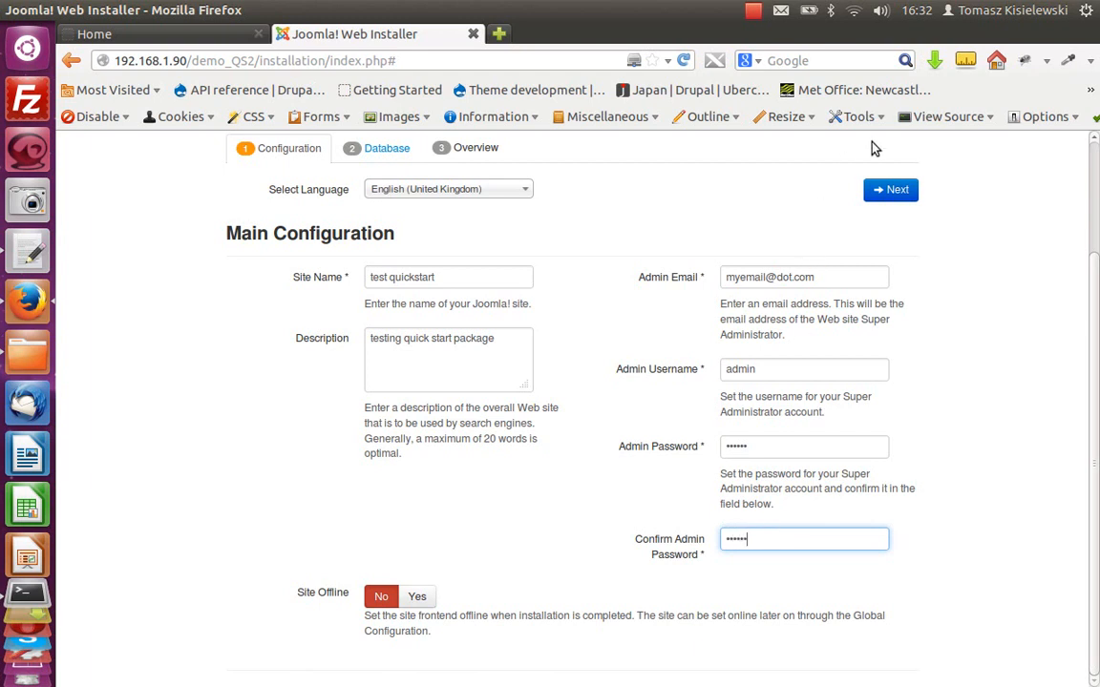
left_click(897, 190)
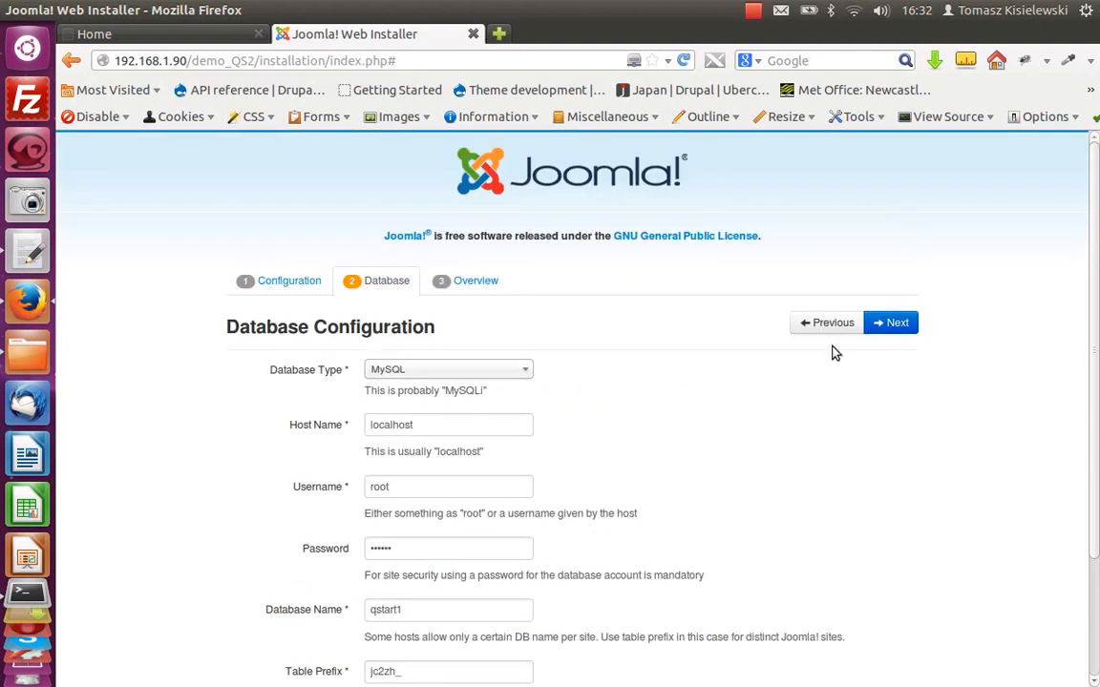
left_click(899, 323)
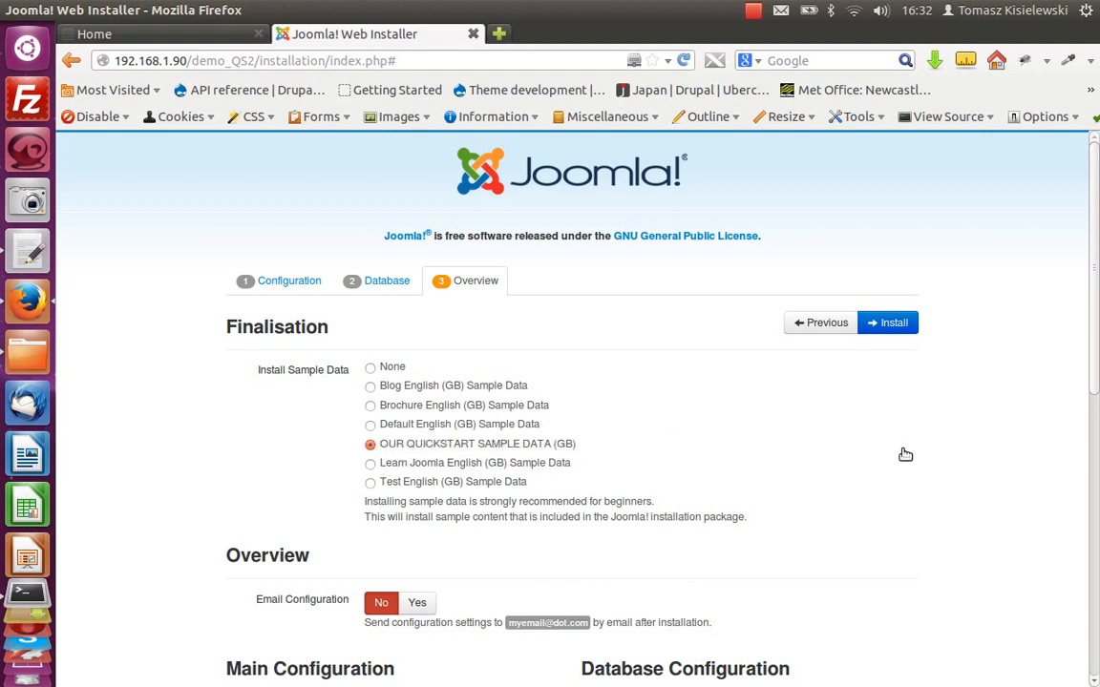
Step: Install Joomla with OUR QUICKSTART SAMPLE DATA (GB) and remove the installation folder
left_click(897, 324)
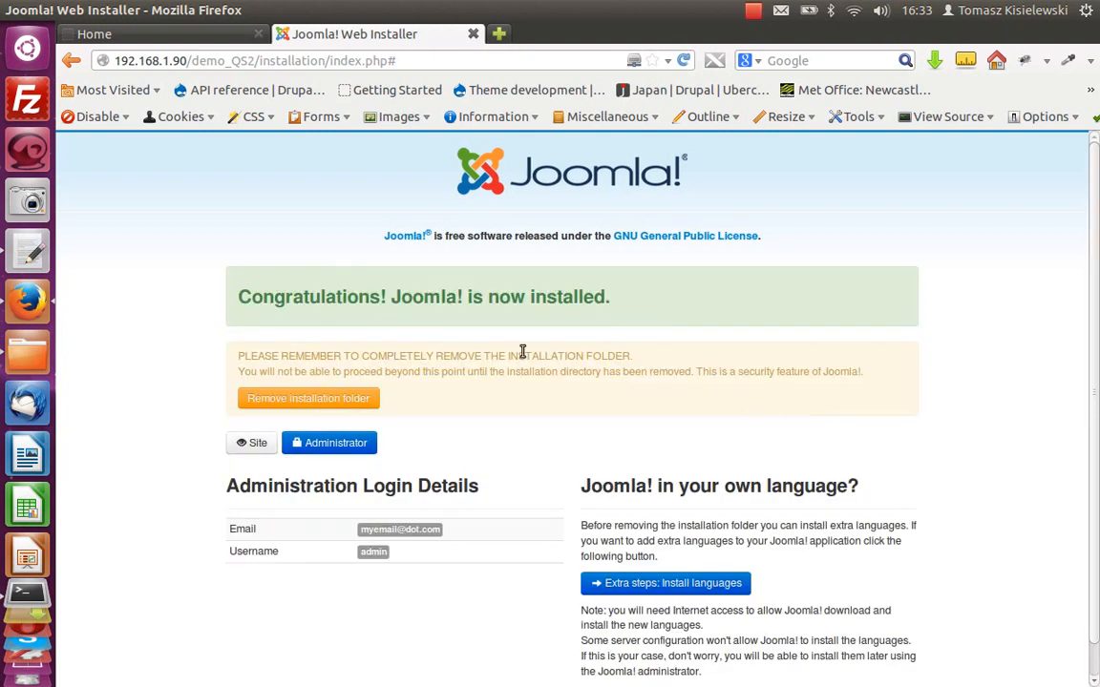
left_click(319, 400)
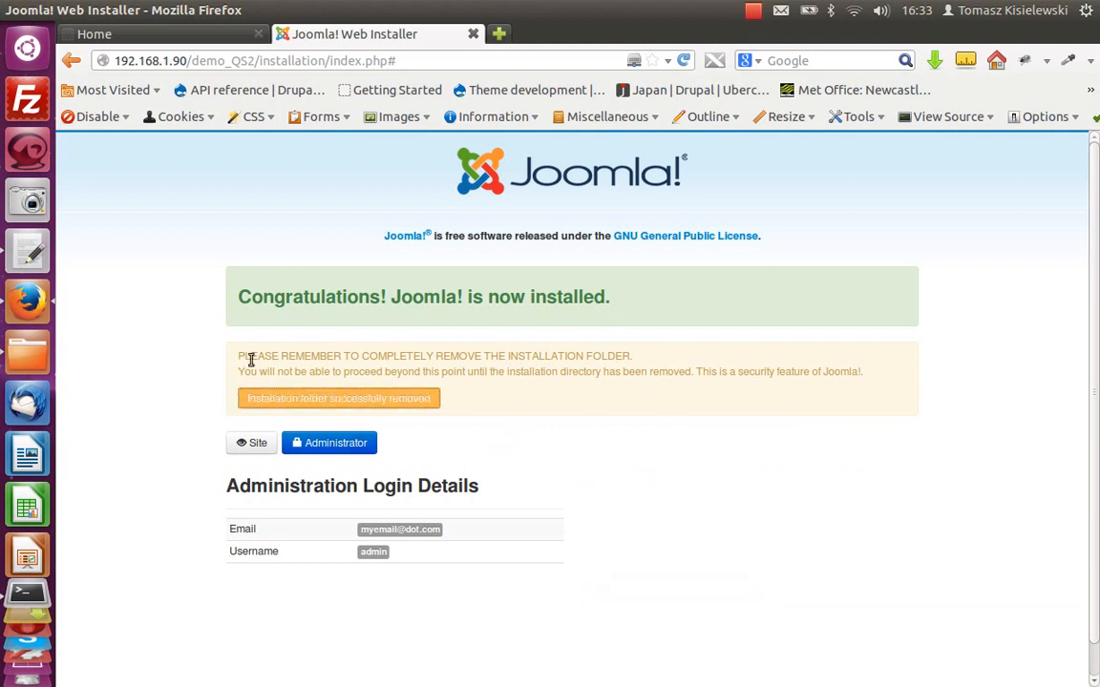
Step: Open the front-end site and browse the installed homepage content
left_click(256, 444)
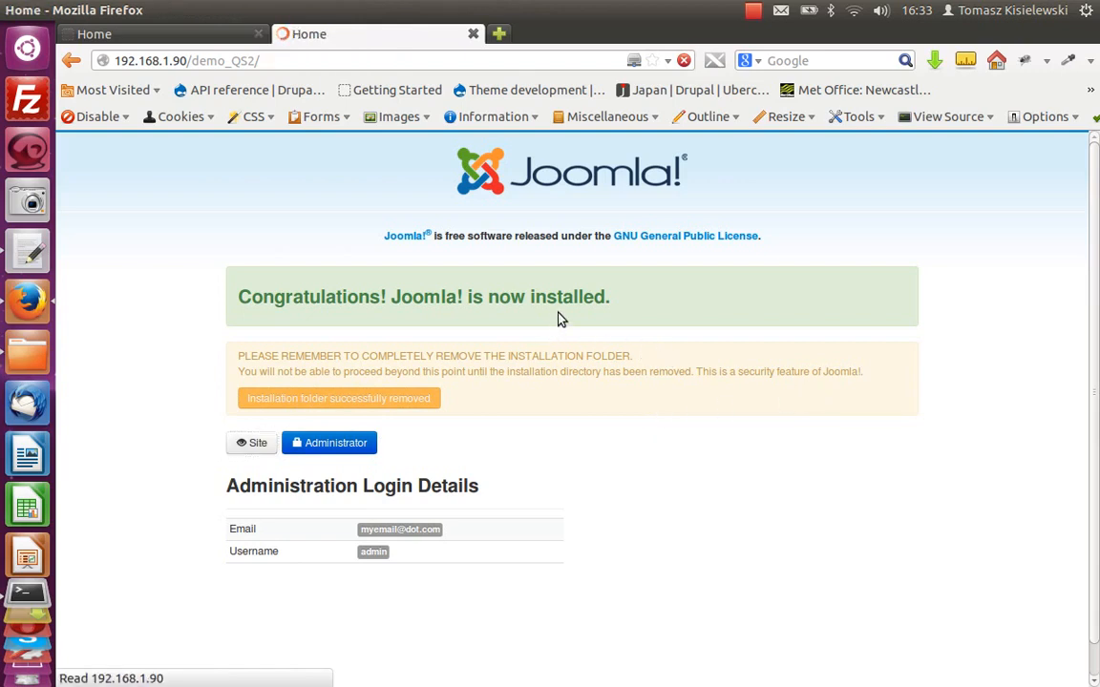
scroll(557, 400, "down", 10)
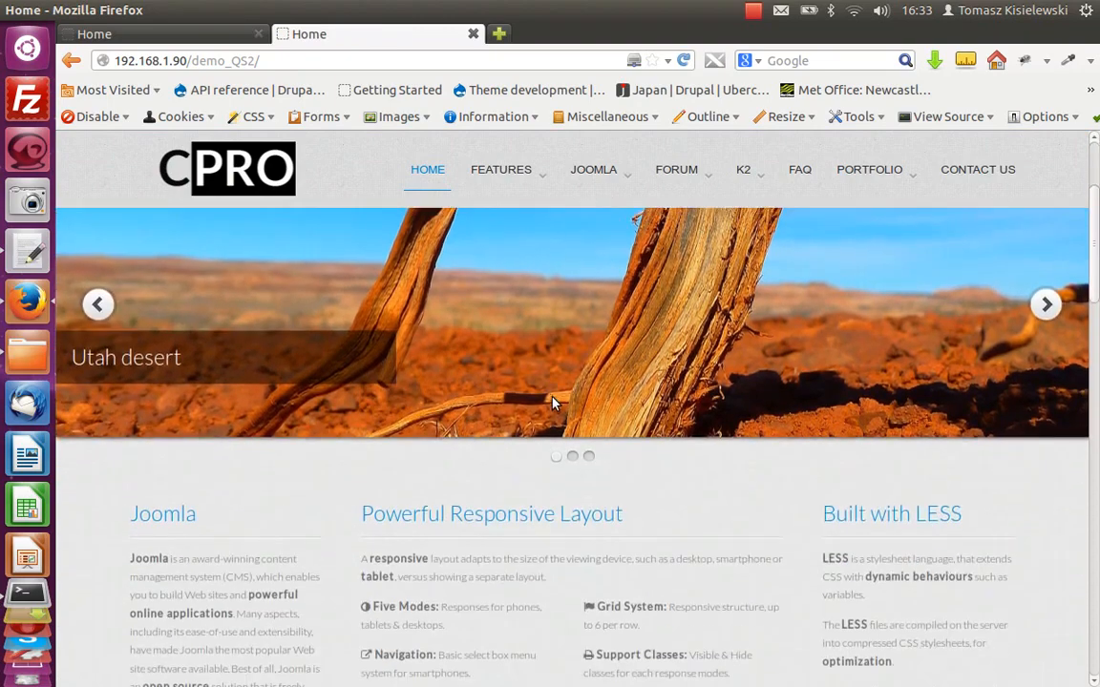
scroll(552, 401, "down", 15)
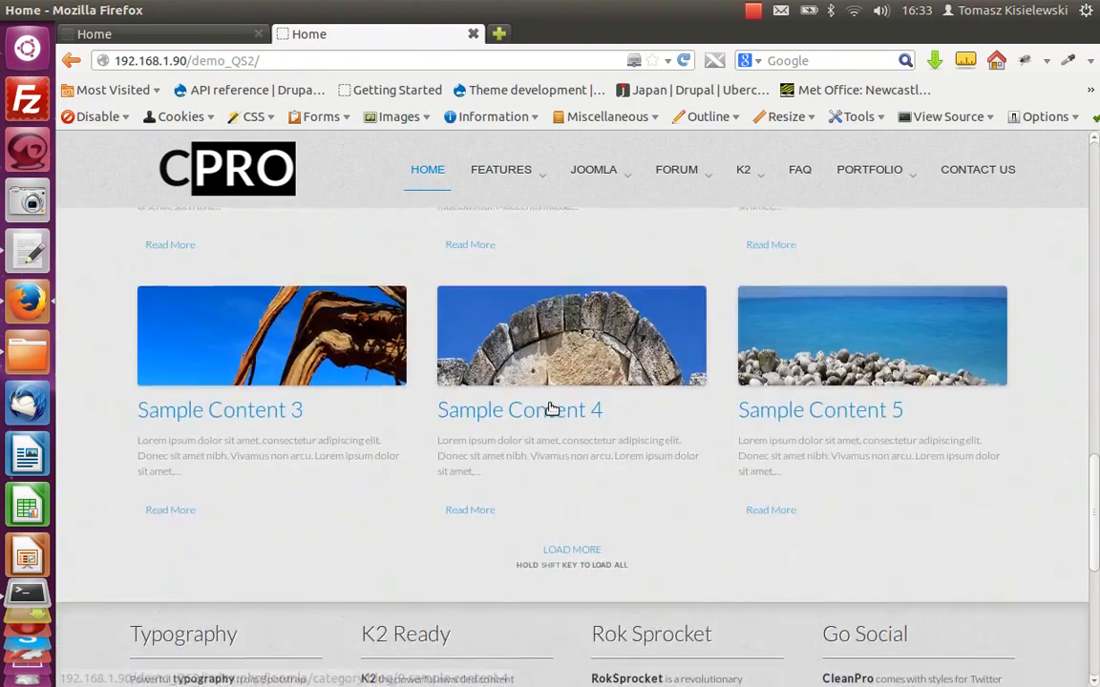
scroll(549, 399, "up", 10)
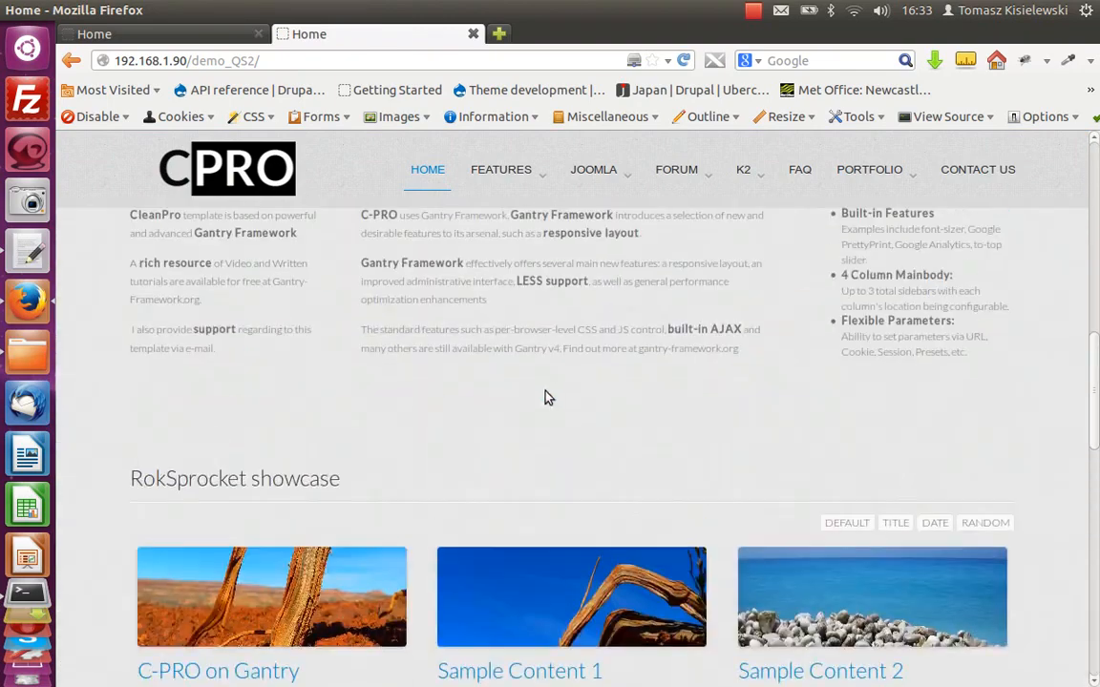
Step: Open a K2 user blog item from the homepage, scroll through it, and return to the homepage
mouse_move(745, 174)
left_click(754, 282)
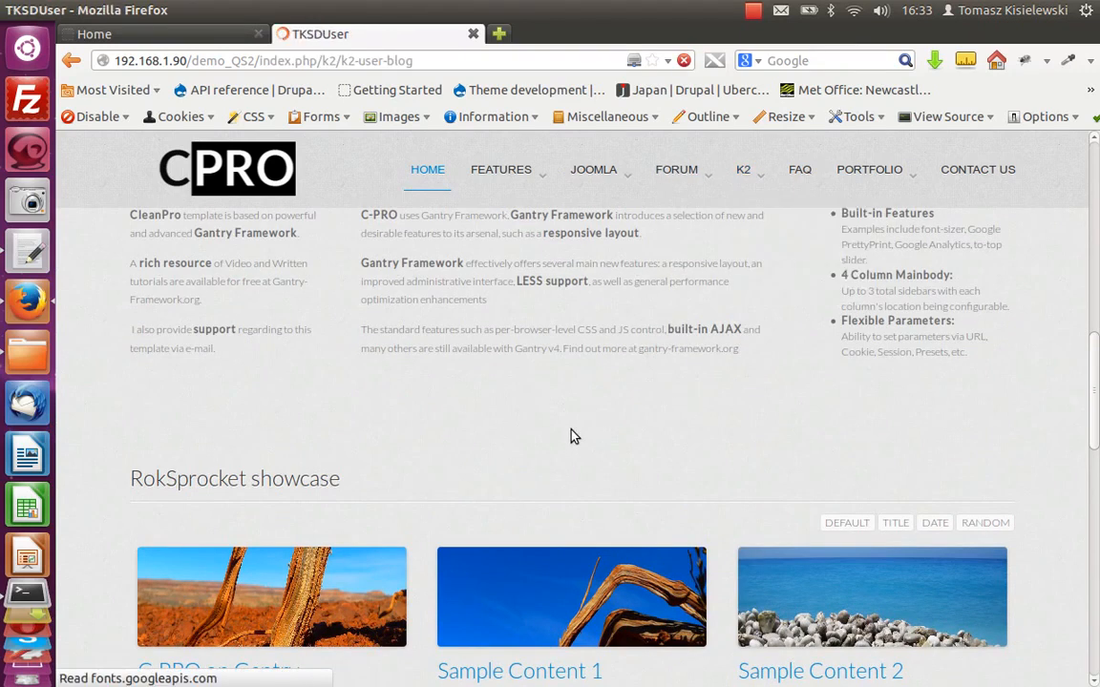
scroll(243, 433, "down", 5)
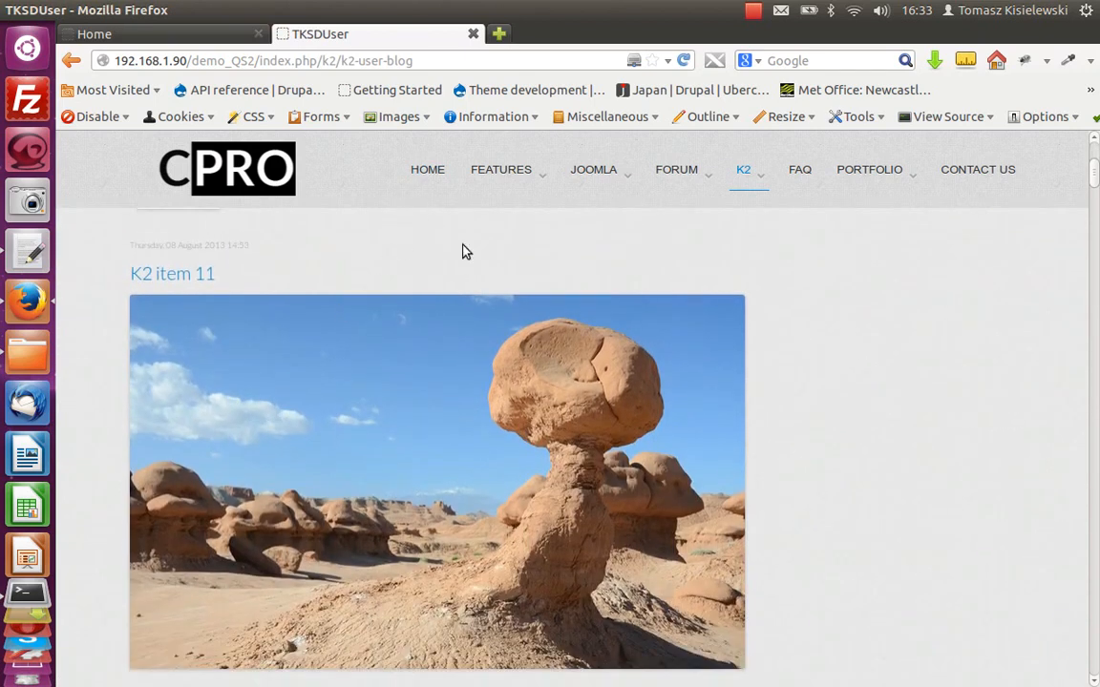
left_click(427, 170)
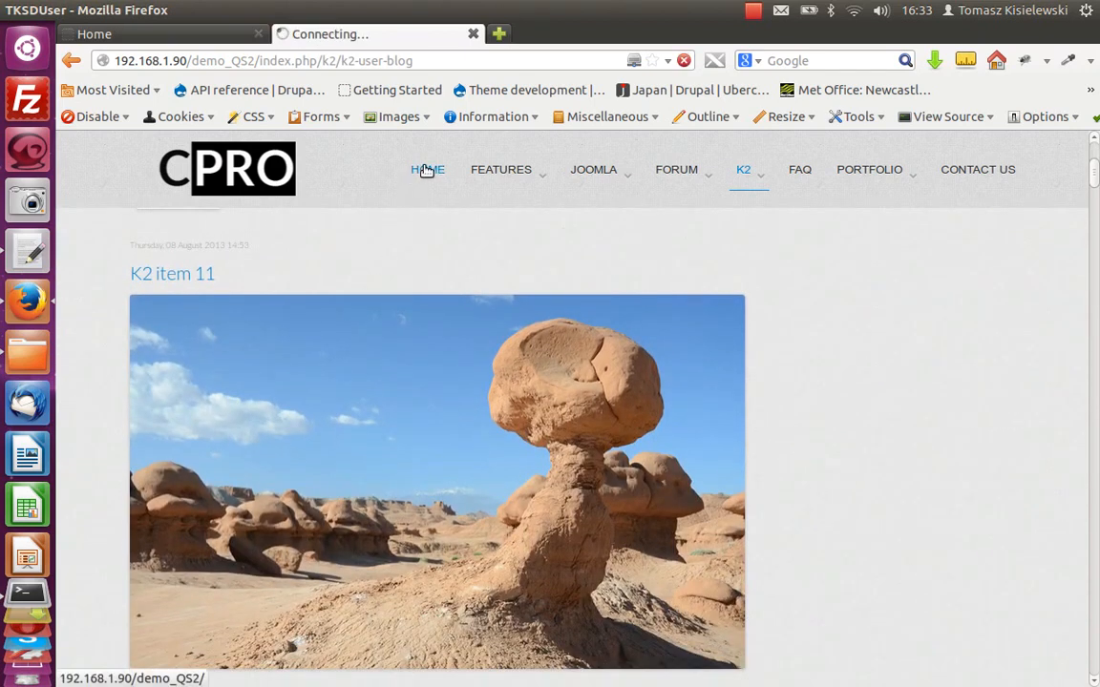
Step: Open the site's administrator page and log in as admin with the account password
left_click(334, 56)
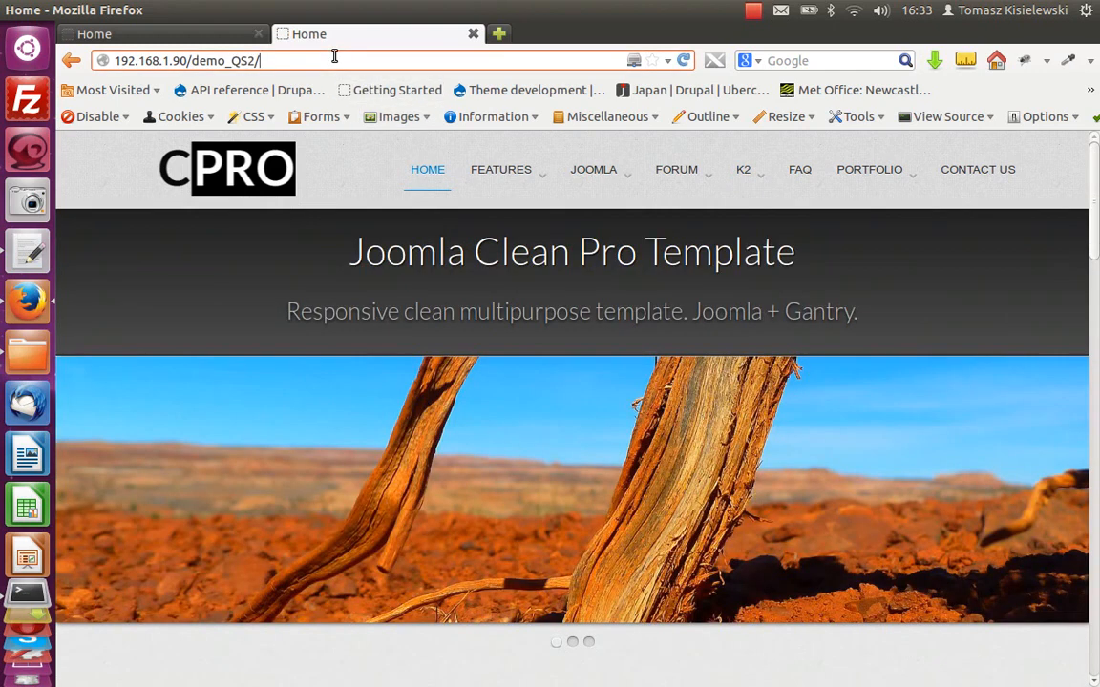
type("administrator")
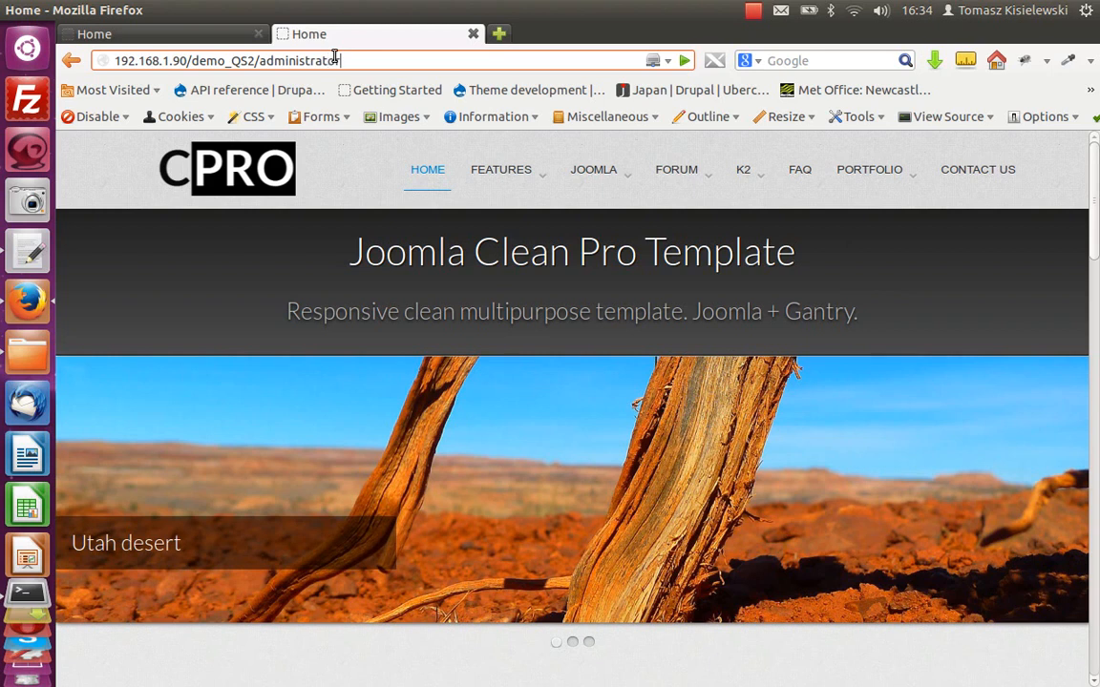
key("Return")
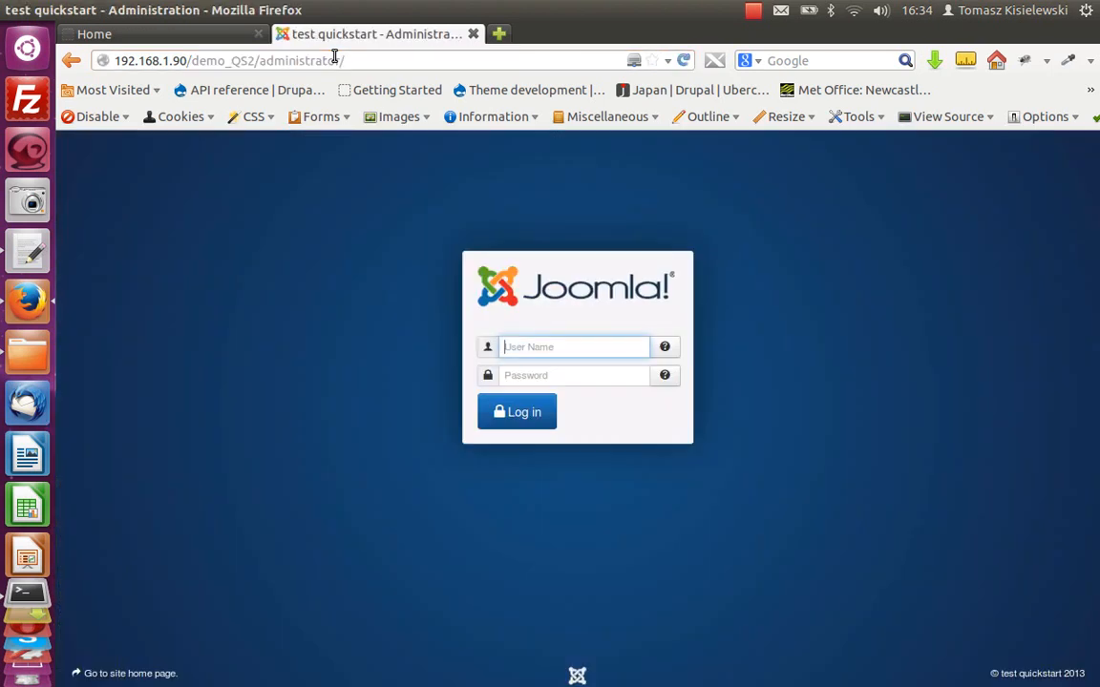
type("a")
left_click(564, 375)
type("a")
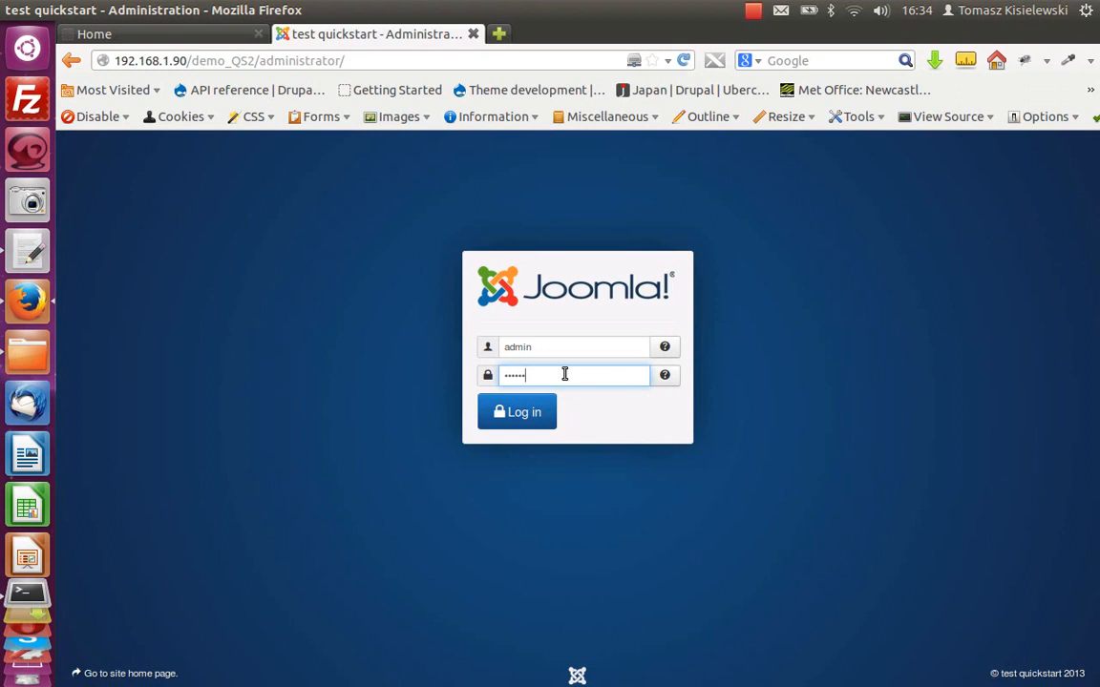
key("Return")
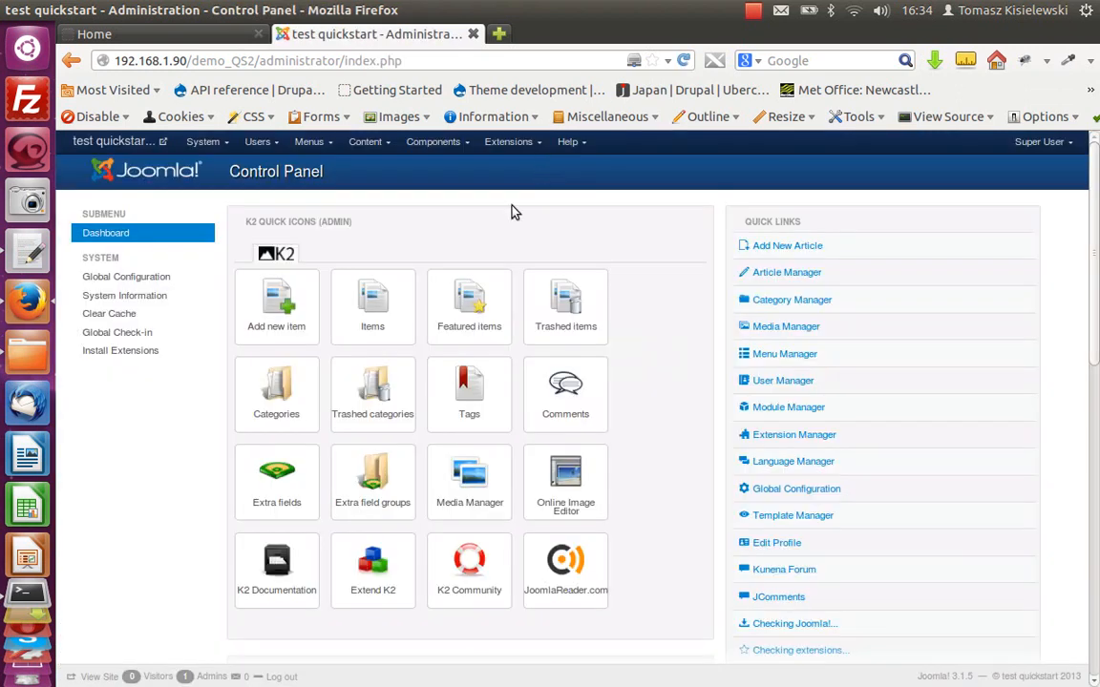
Step: Open the User Manager to view the user list, then log out of the administrator
left_click(256, 141)
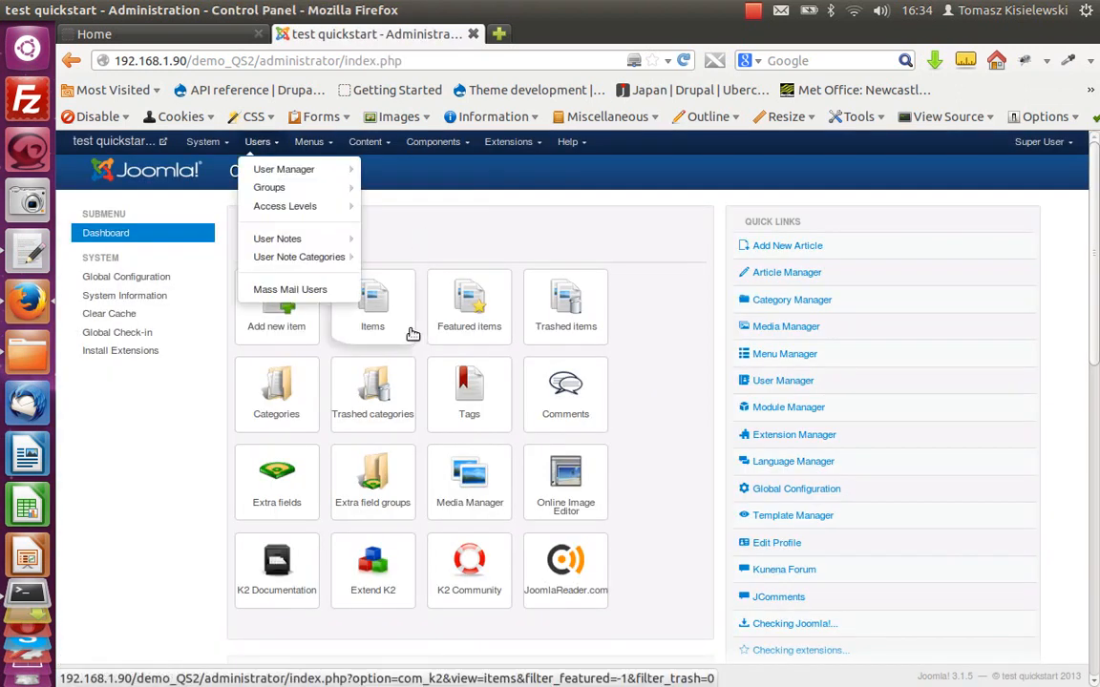
left_click(259, 169)
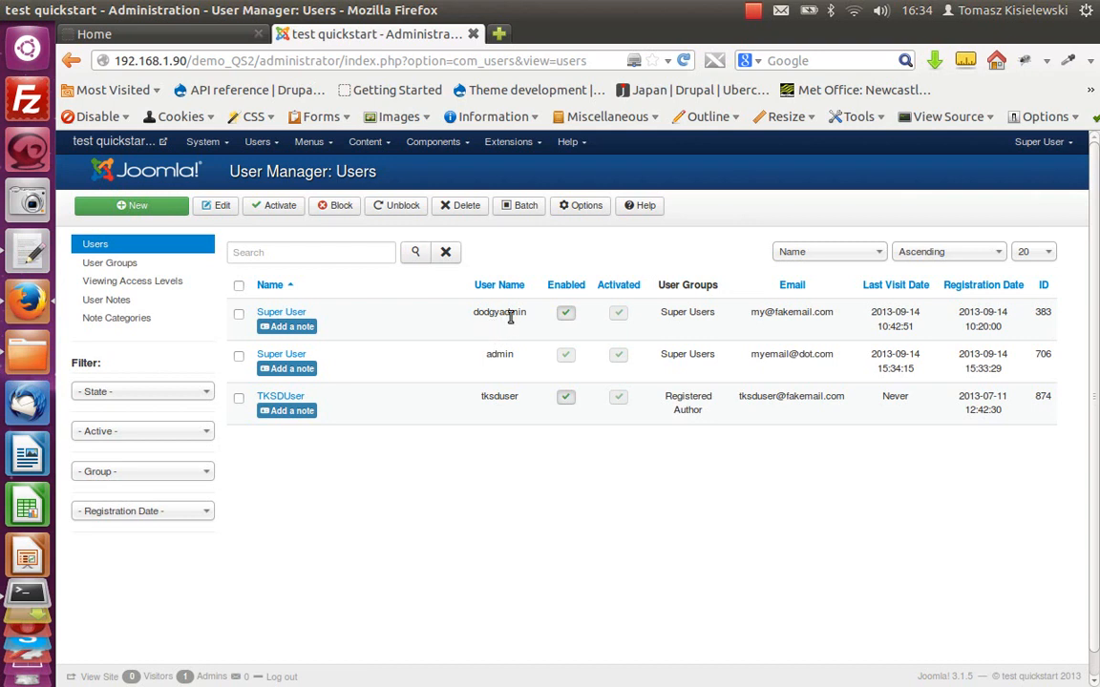
left_click(1040, 141)
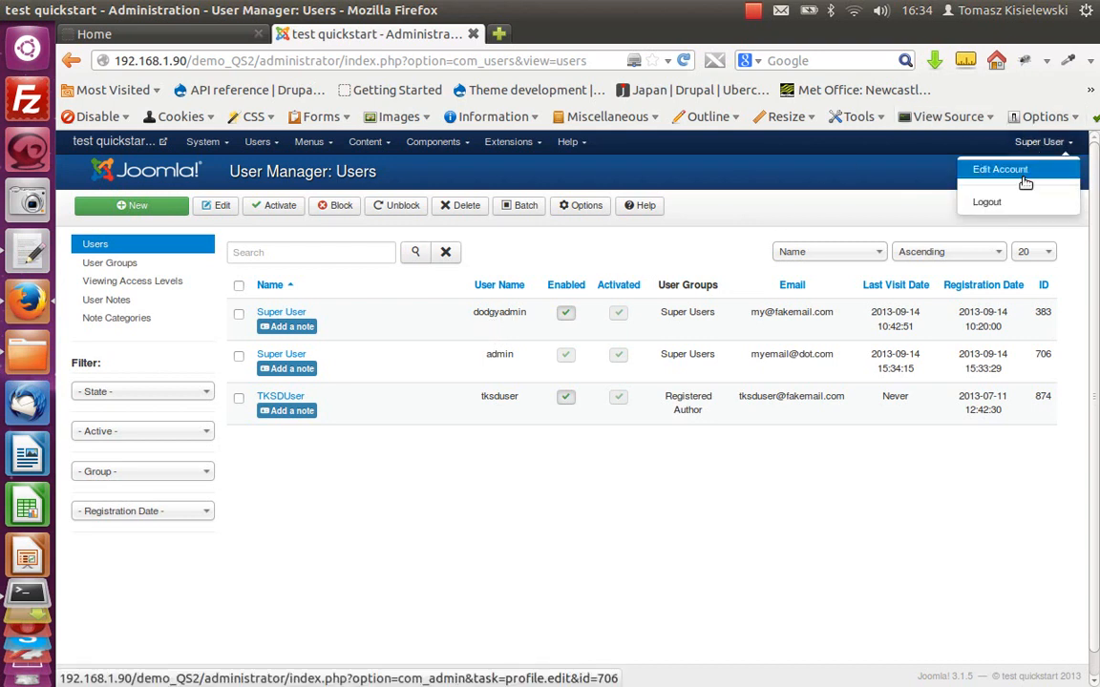
left_click(991, 202)
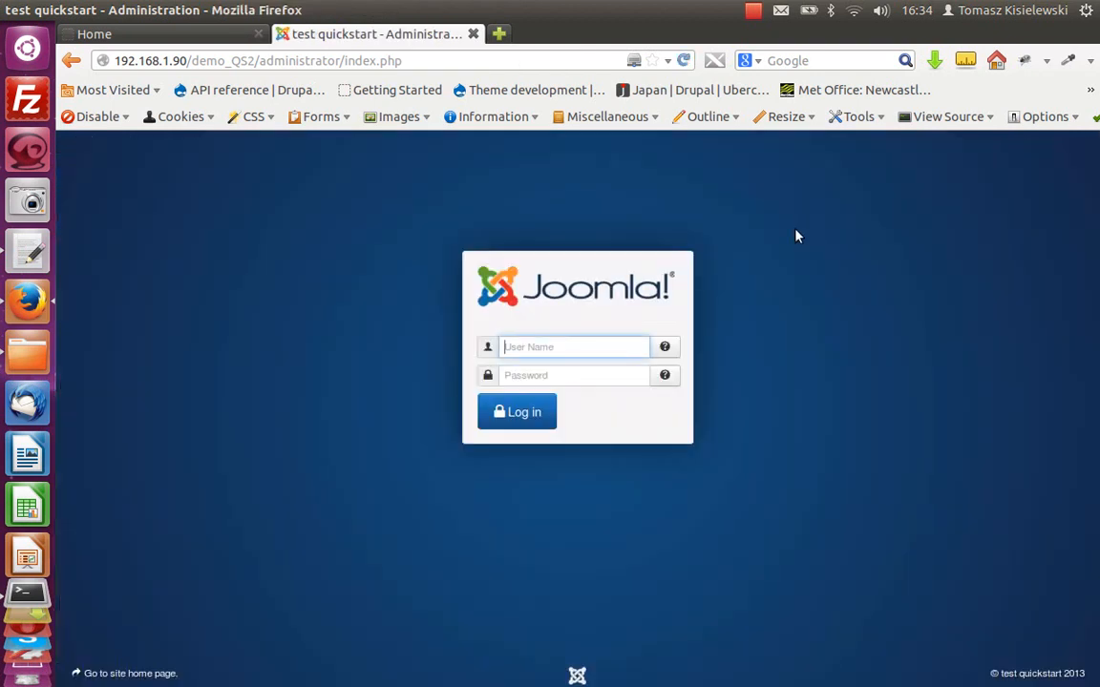
Step: Log in to the administrator as dodgyadmin, entering that account's password
type("dodgyadmin")
left_click(594, 373)
type("p")
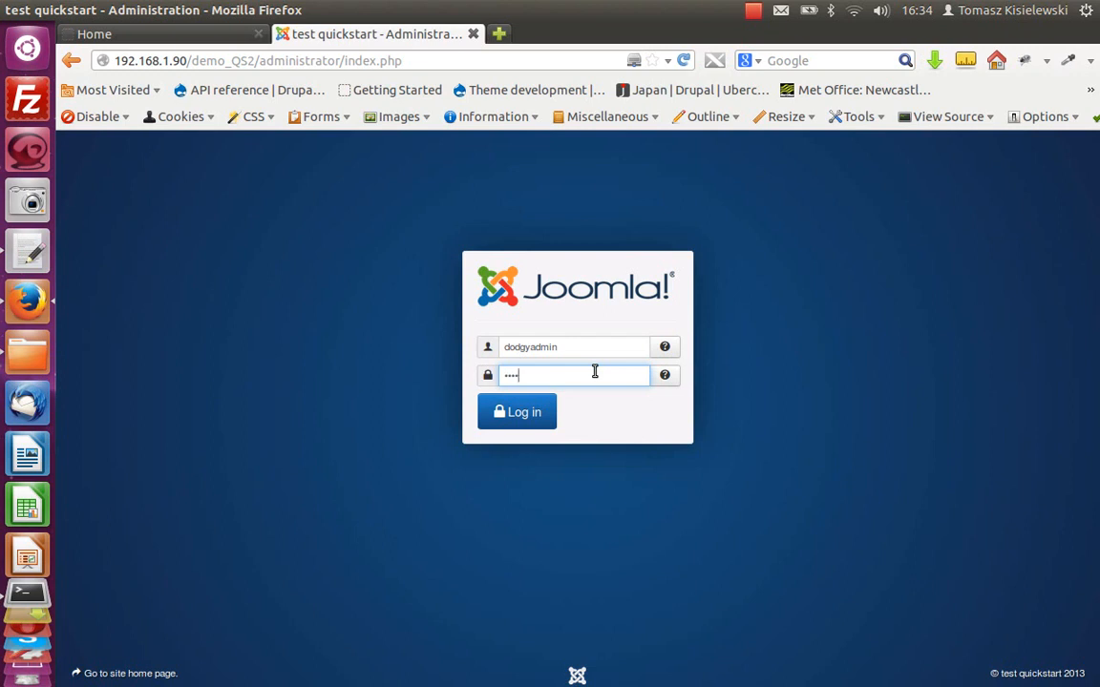
key("BackSpace")
key("BackSpace")
key("BackSpace")
type("p")
key("Return")
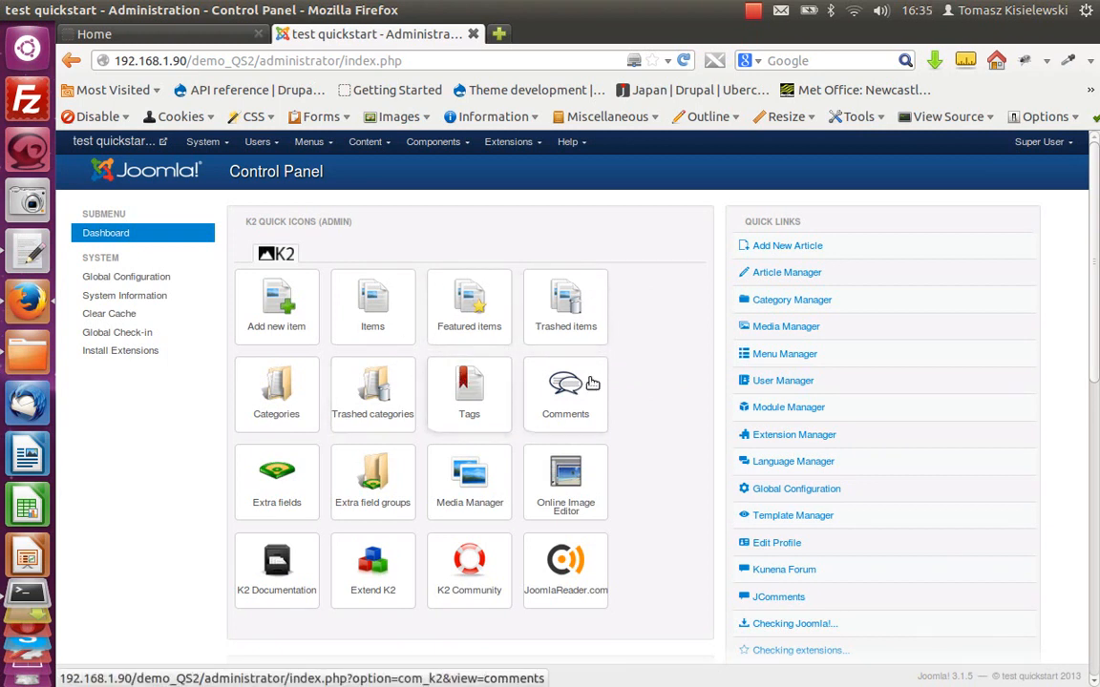
Step: Open the User Manager and block the admin user
left_click(258, 141)
left_click(274, 172)
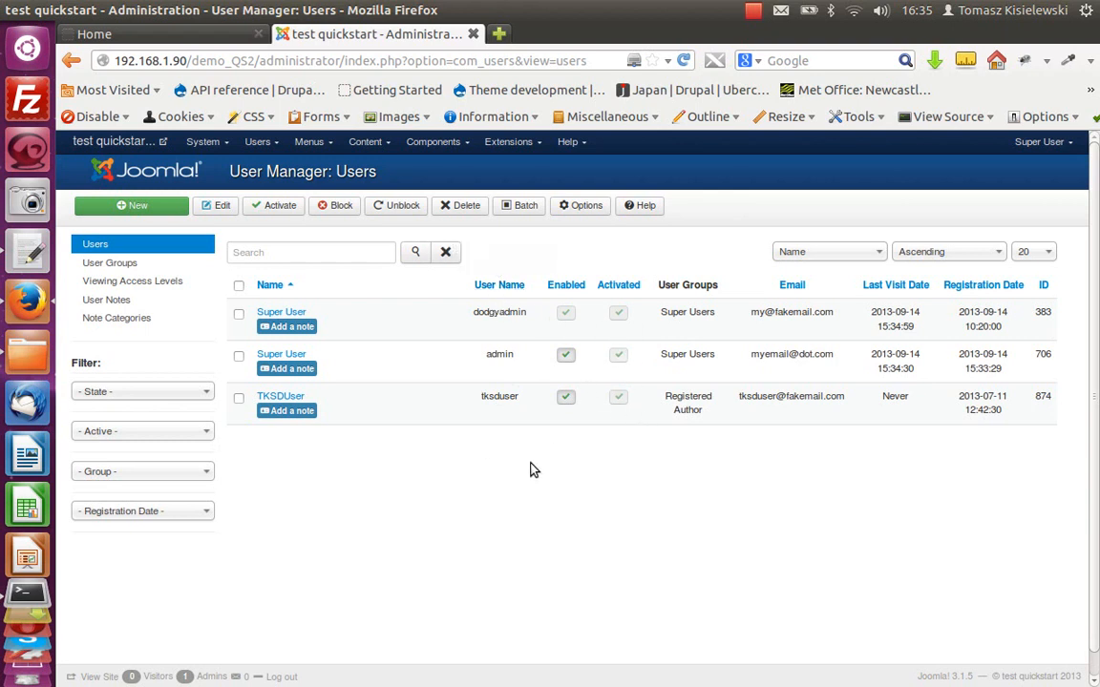
left_click(565, 355)
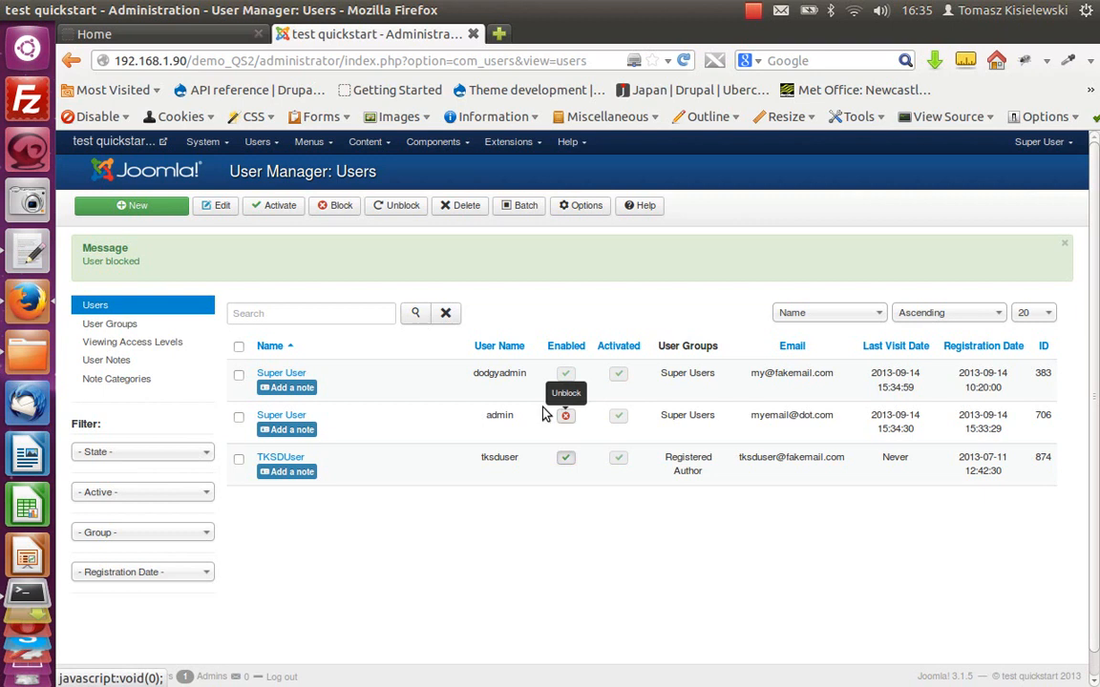
Step: Log out and attempt to log in as admin with the account password
left_click(1039, 142)
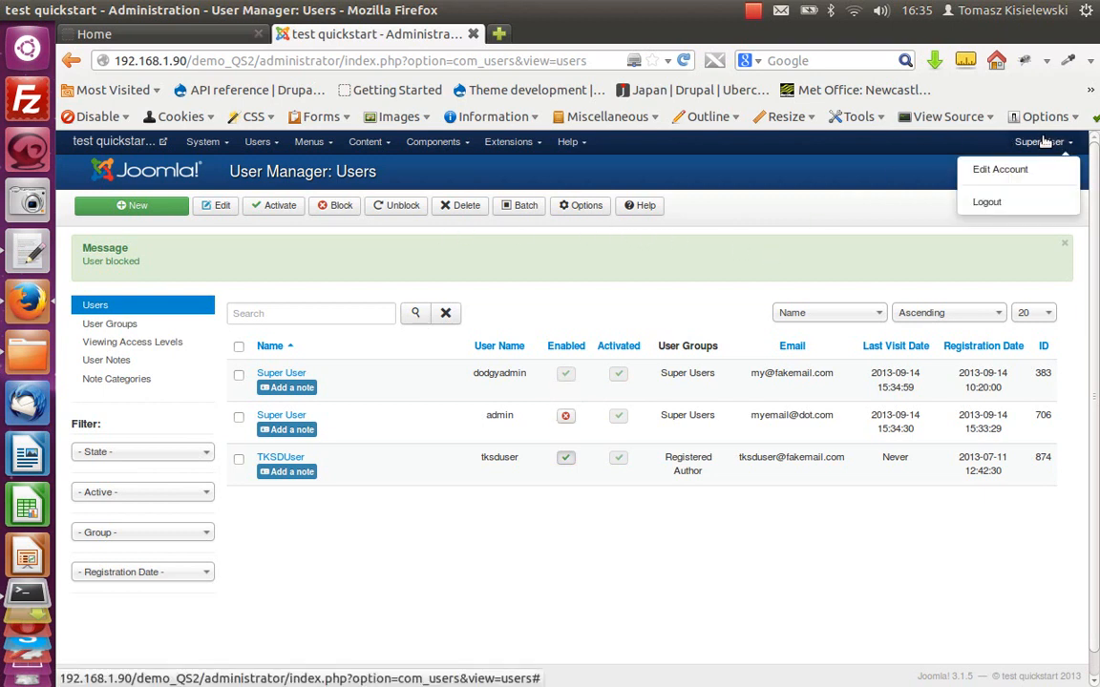
left_click(918, 181)
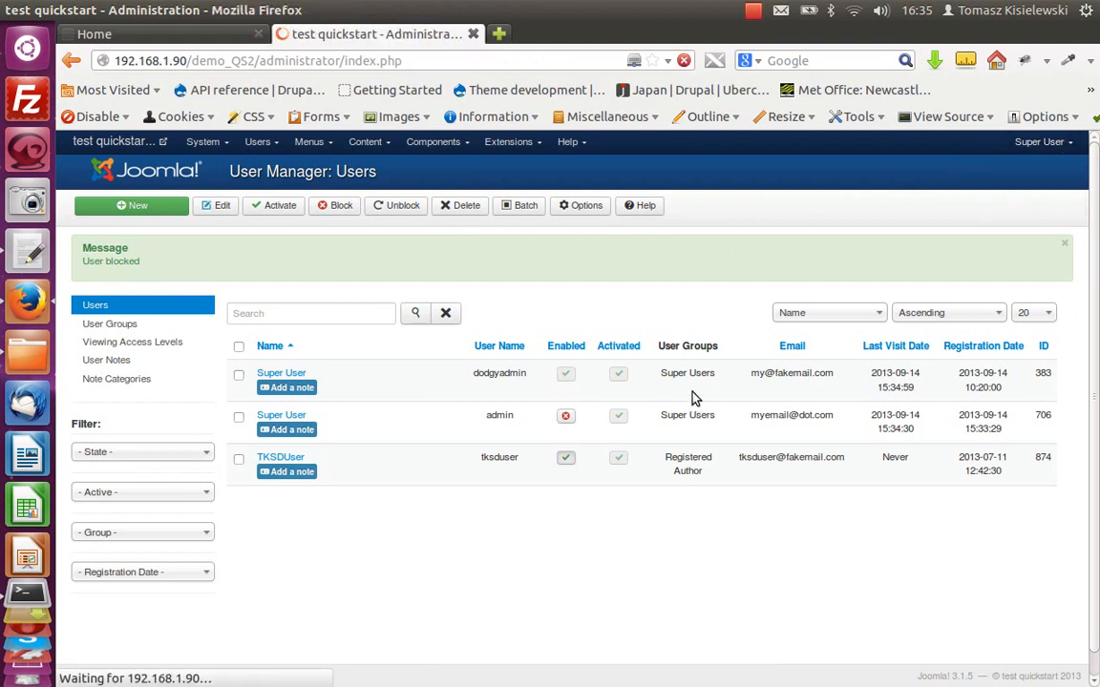
type("dmin")
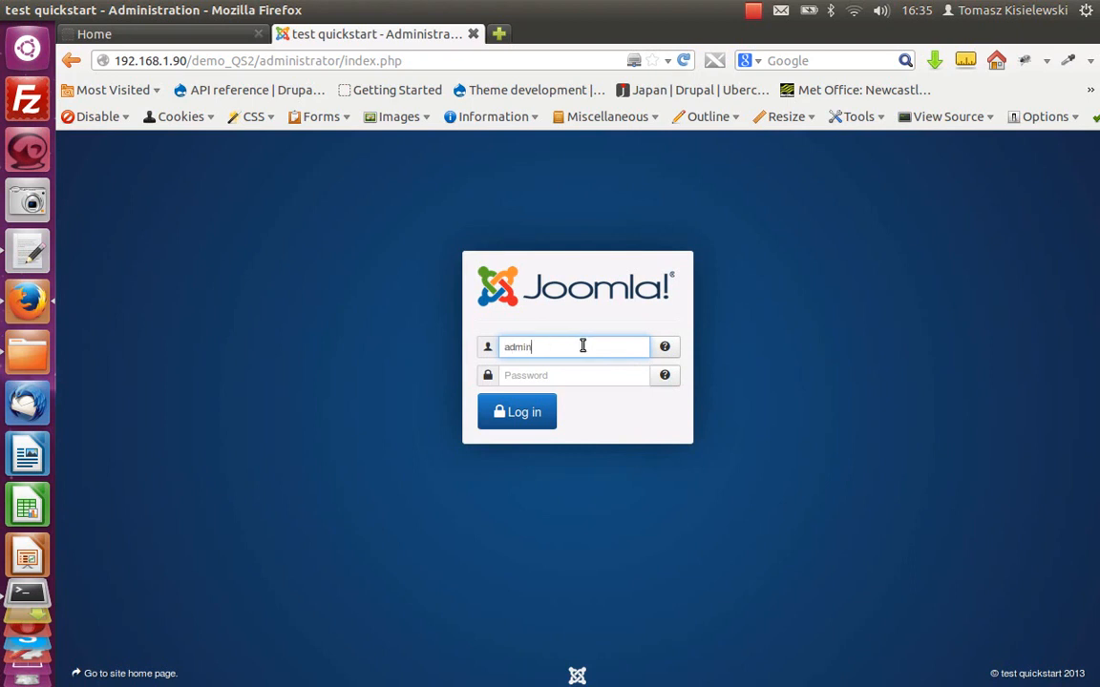
left_click(601, 380)
type("admin")
key("Return")
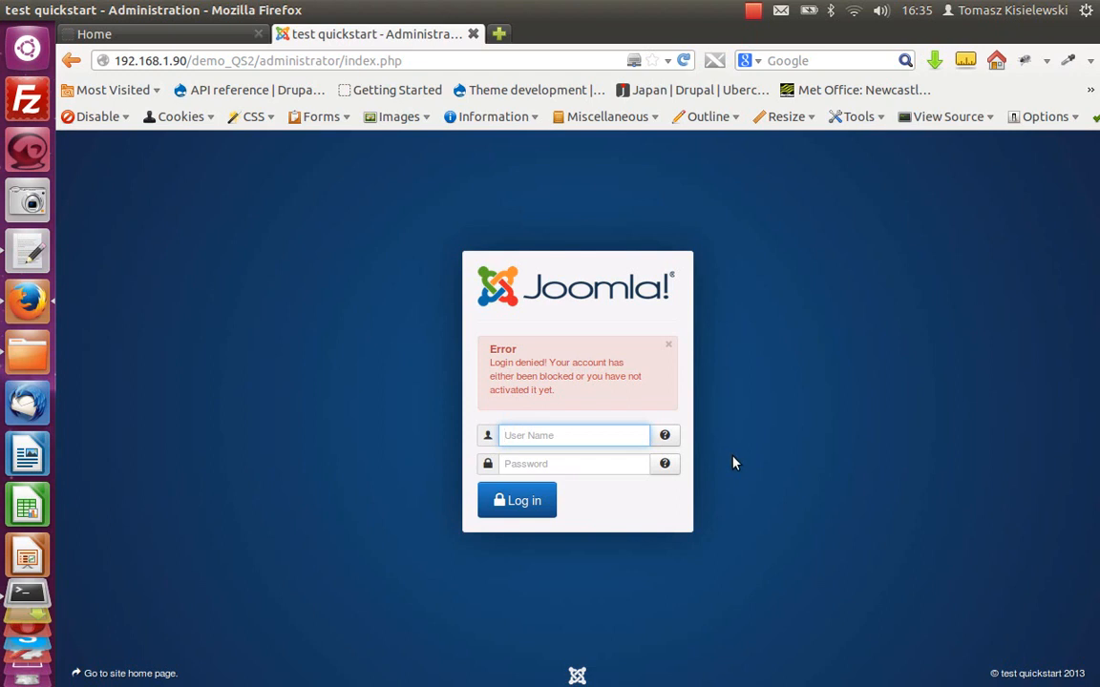
Step: Retry the admin login, re-entering the user name and account password
type("admin")
left_click(613, 465)
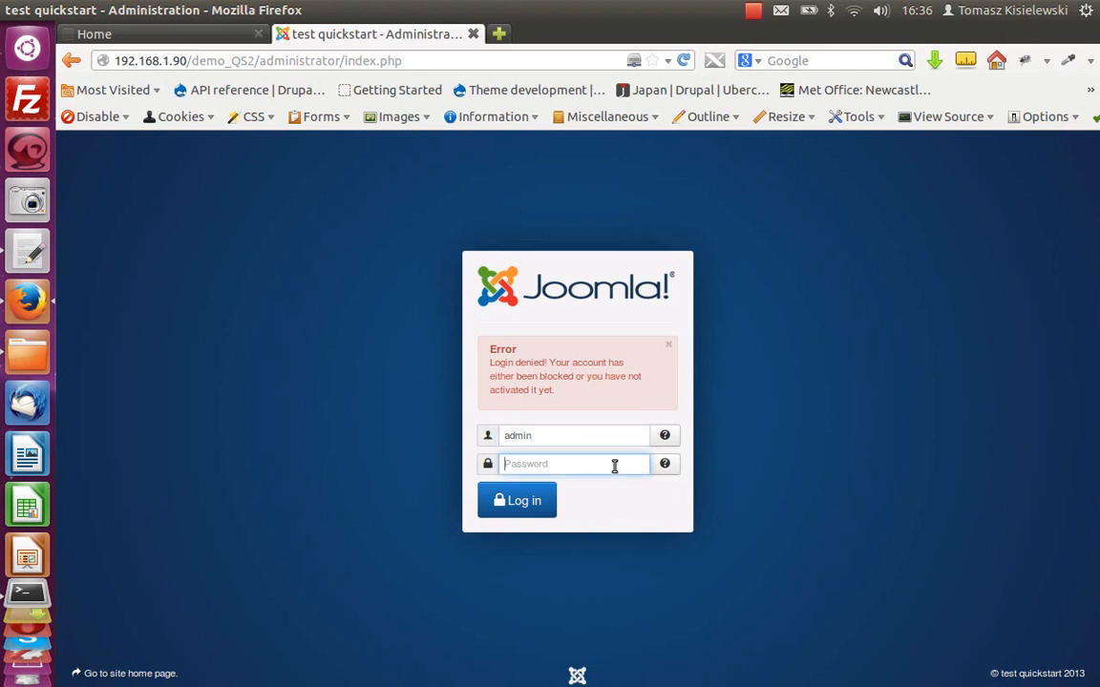
type("••••••")
key("Return")
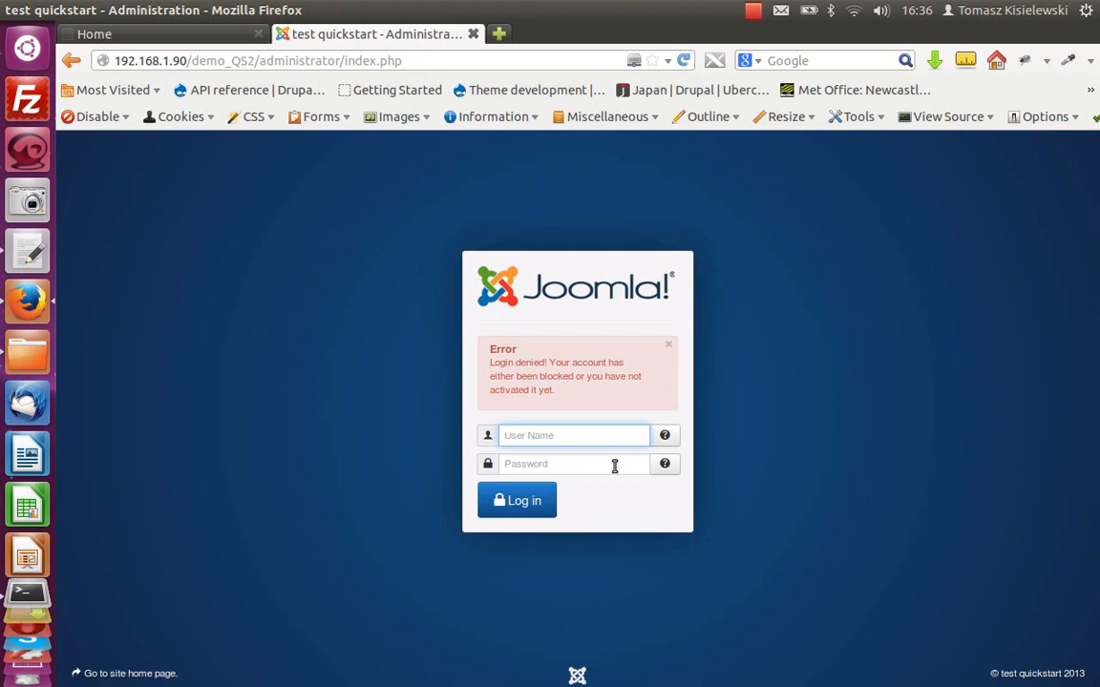
Step: Log back in as dodgyadmin with that account's password
type("d")
type("odg")
type("yu")
key("BackSpace")
key("BackSpace")
key("BackSpace")
type("gyadmin")
left_click(577, 464)
type("••")
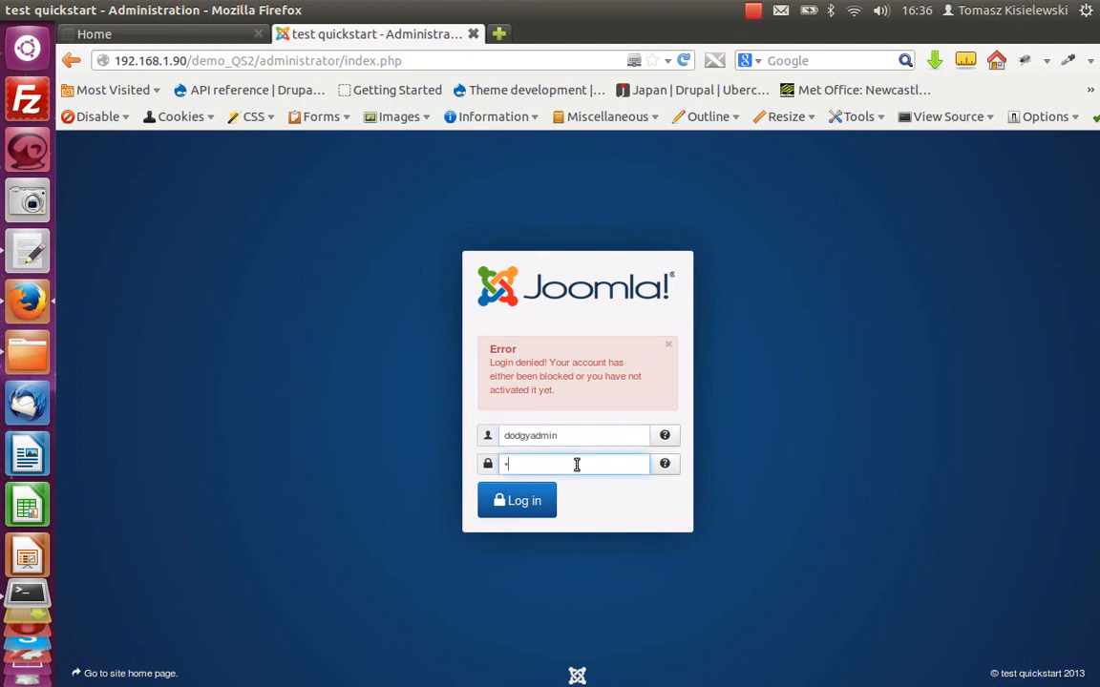
type("•••••••••••")
key("Return")
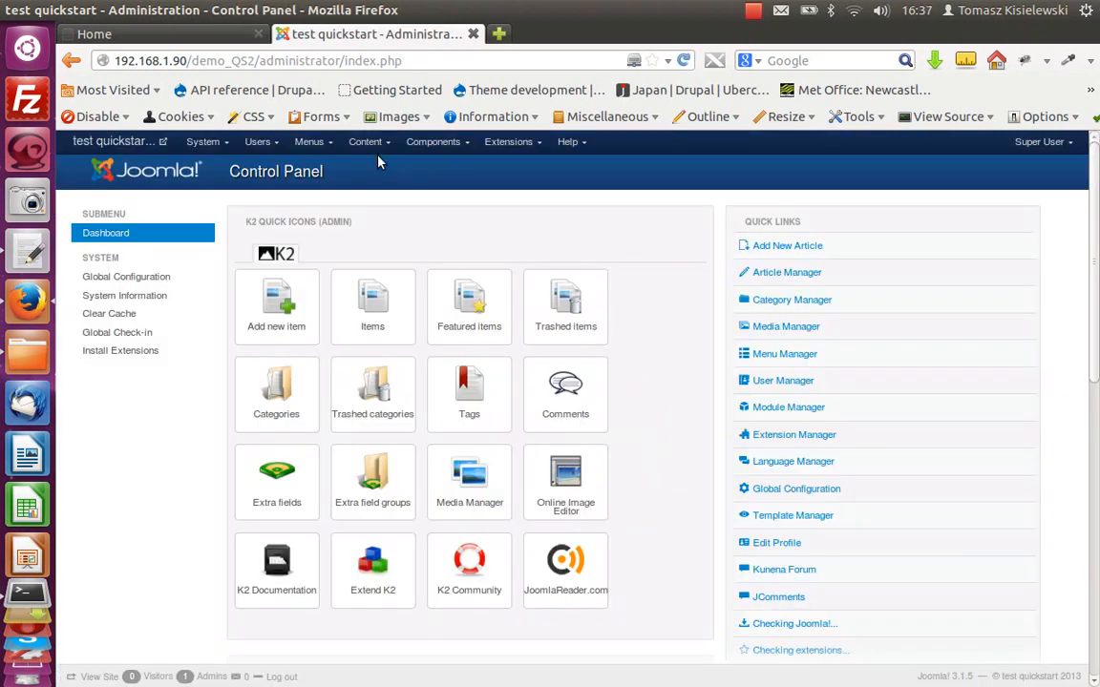
Step: Open the User Manager and unblock the admin user
left_click(262, 142)
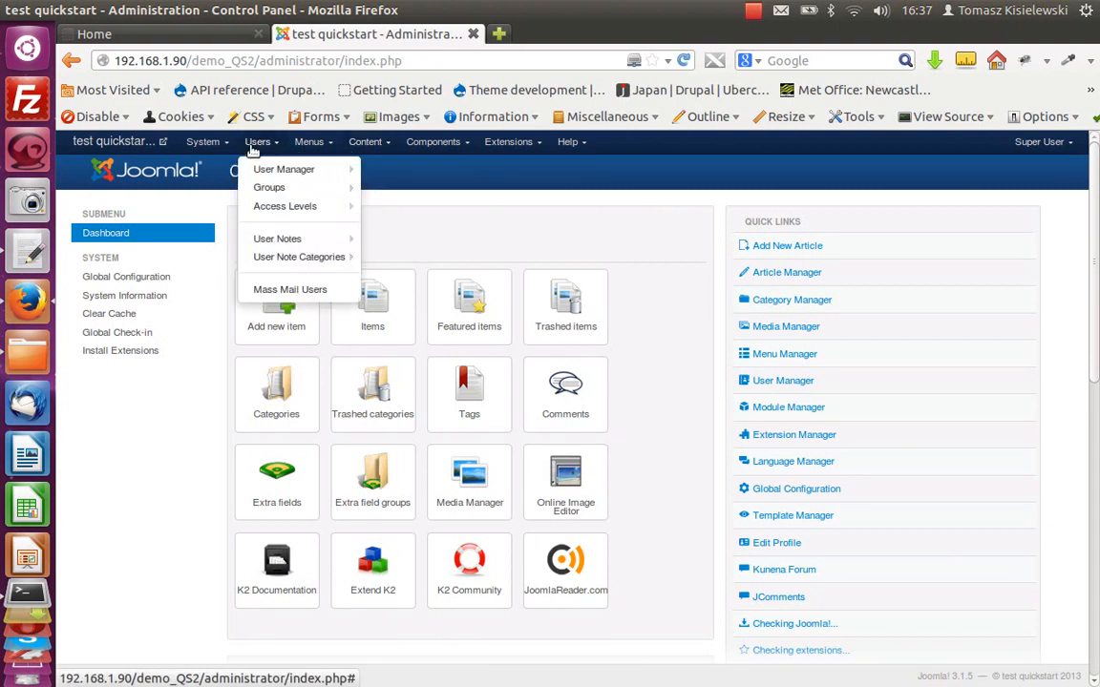
left_click(284, 168)
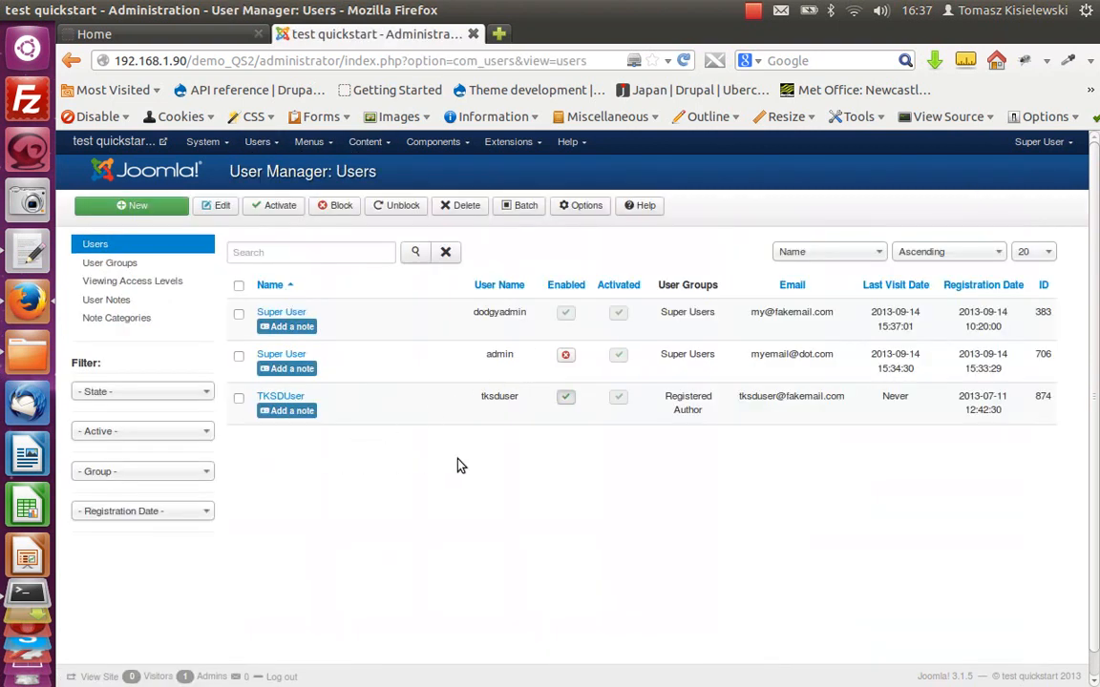
left_click(566, 354)
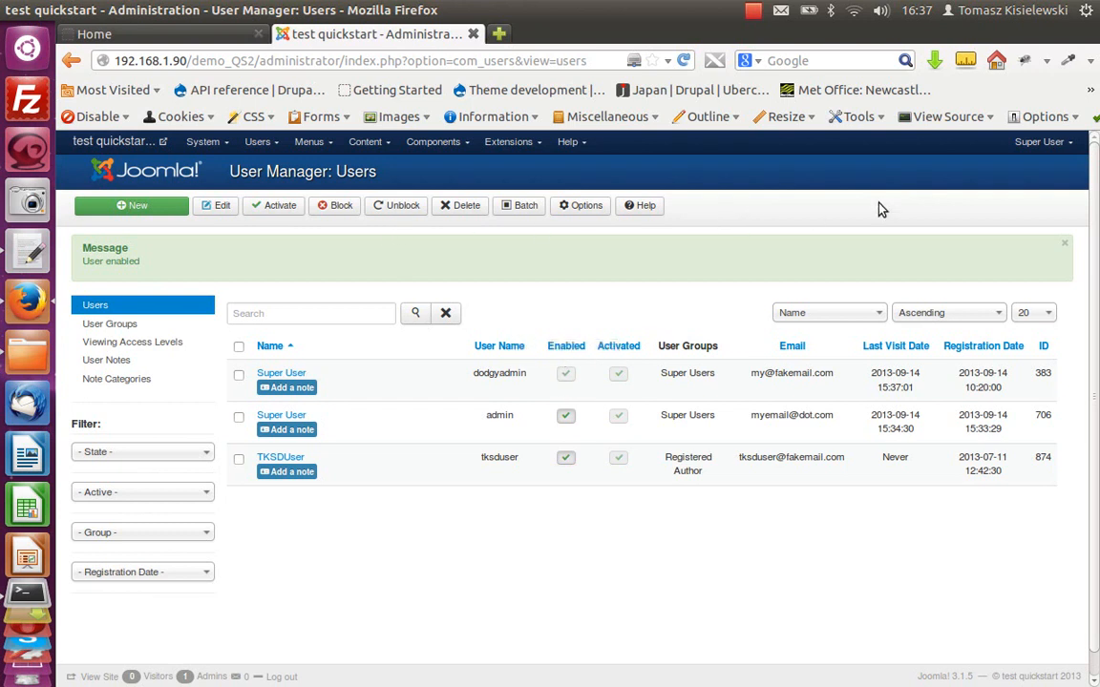
Step: Log out and log back in as admin with the account password
left_click(1035, 150)
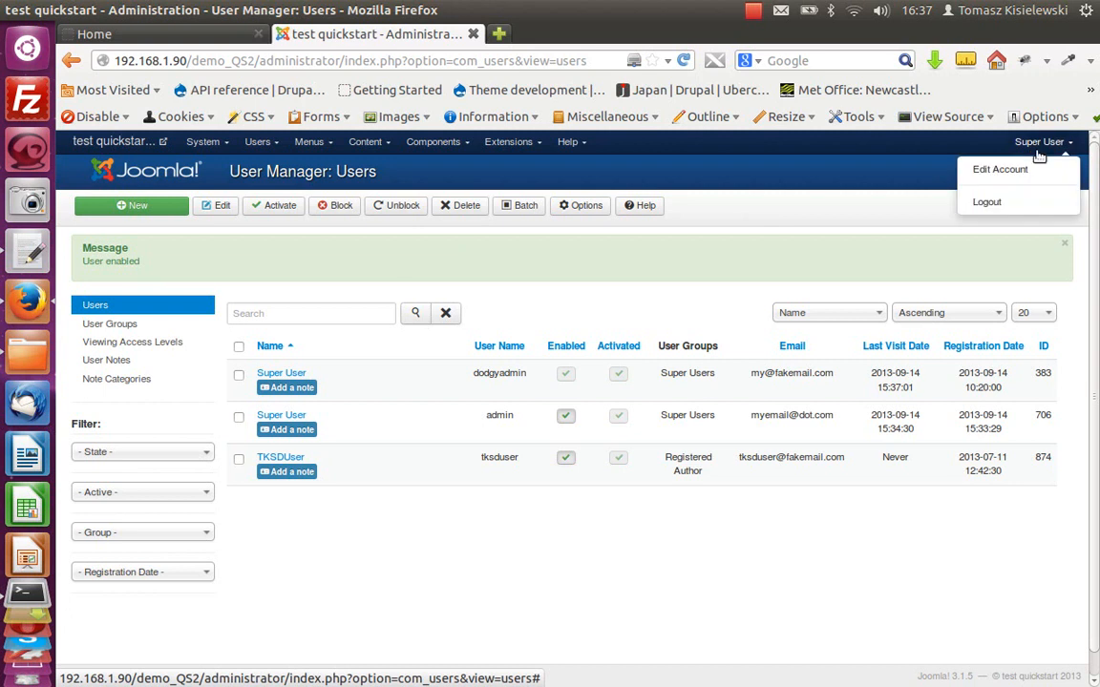
left_click(1018, 204)
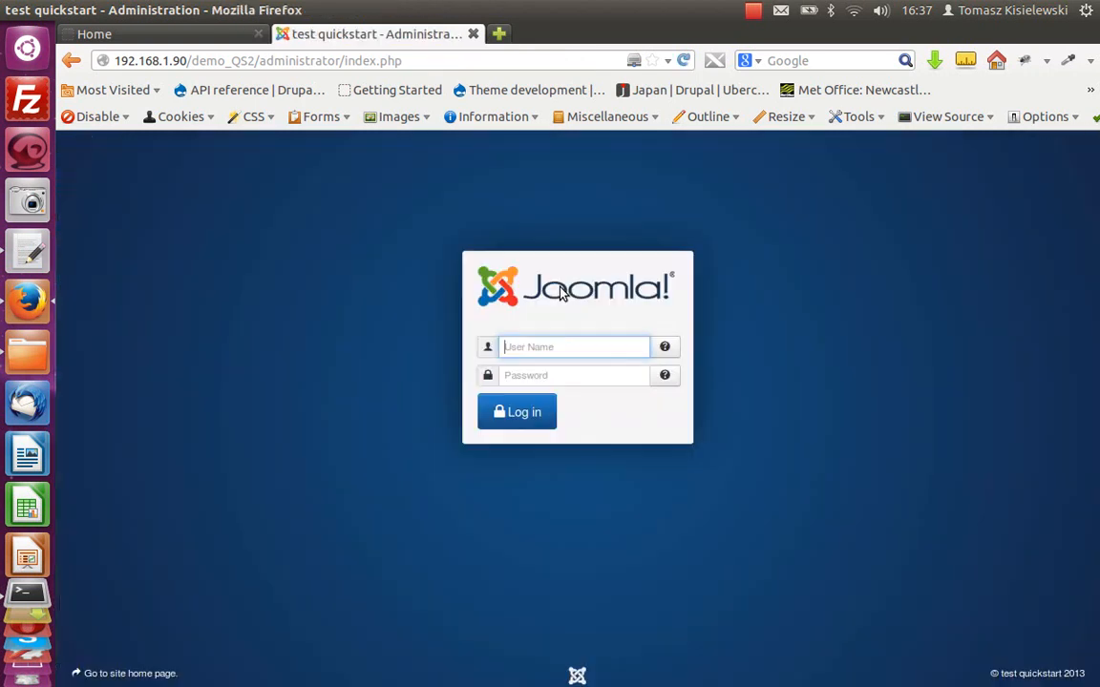
type("admin")
left_click(560, 375)
type("admin")
key("Return")
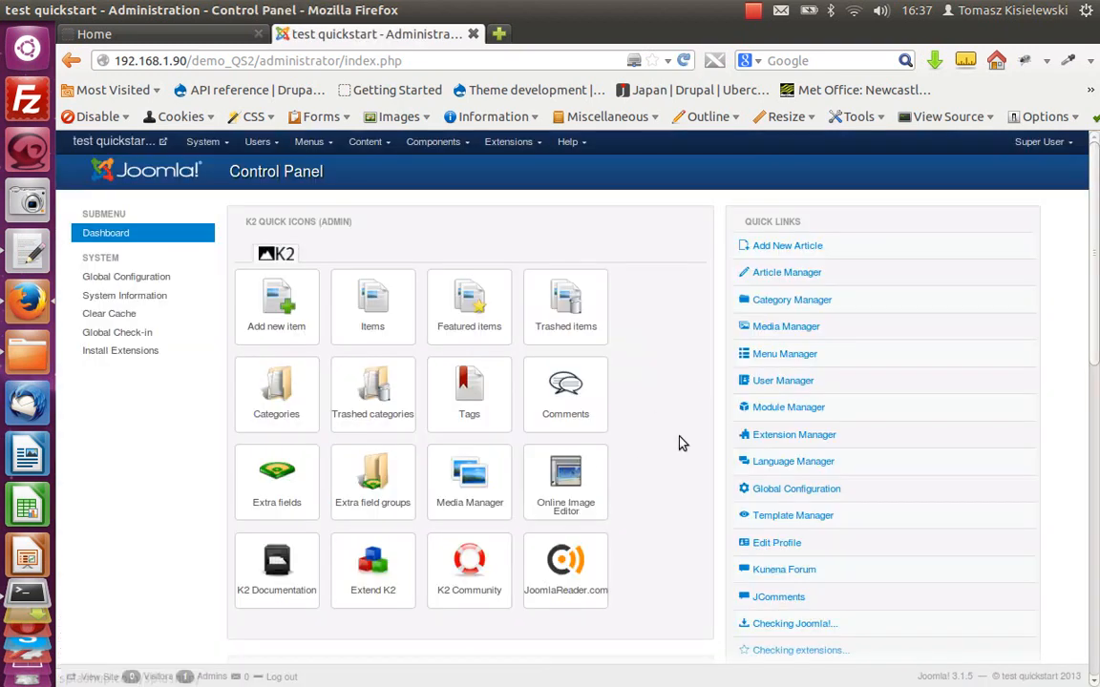
Step: Open the User Manager and block the dodgyadmin user
left_click(271, 144)
left_click(260, 167)
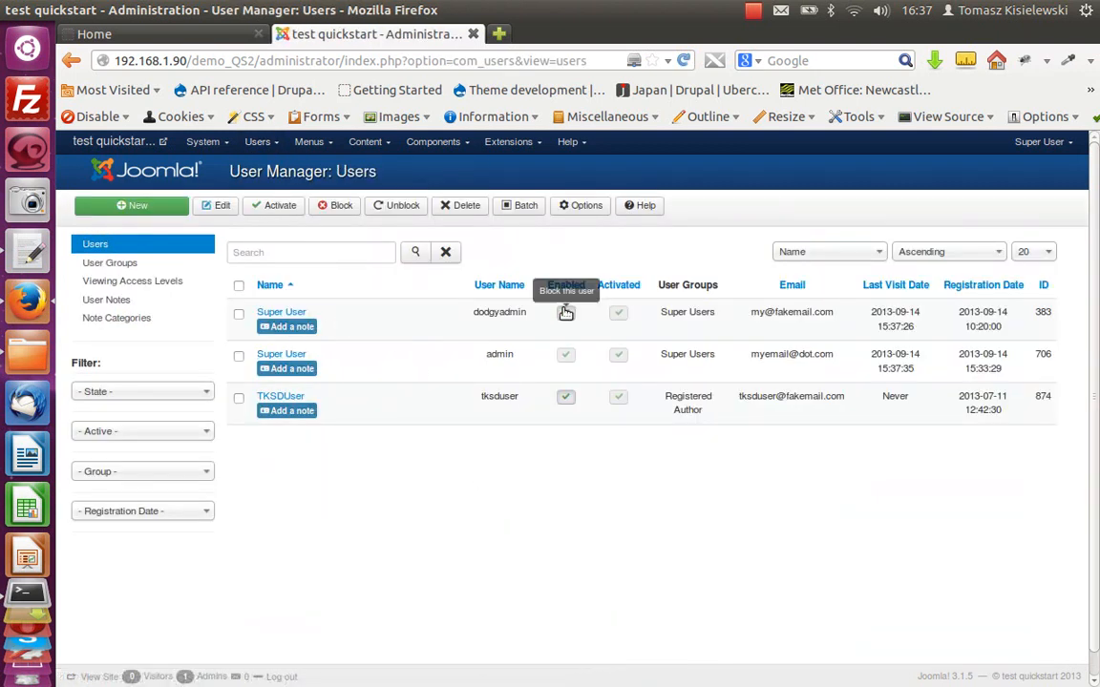
left_click(566, 314)
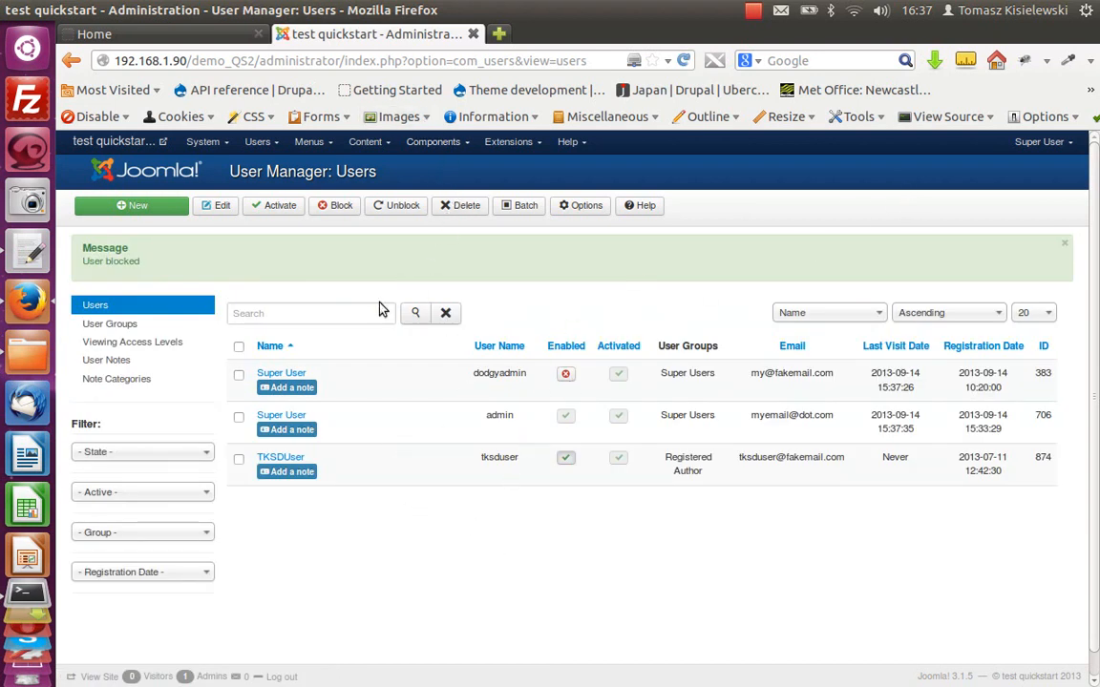
Step: Log out of the administrator and switch to the front-end Home tab
left_click(1041, 142)
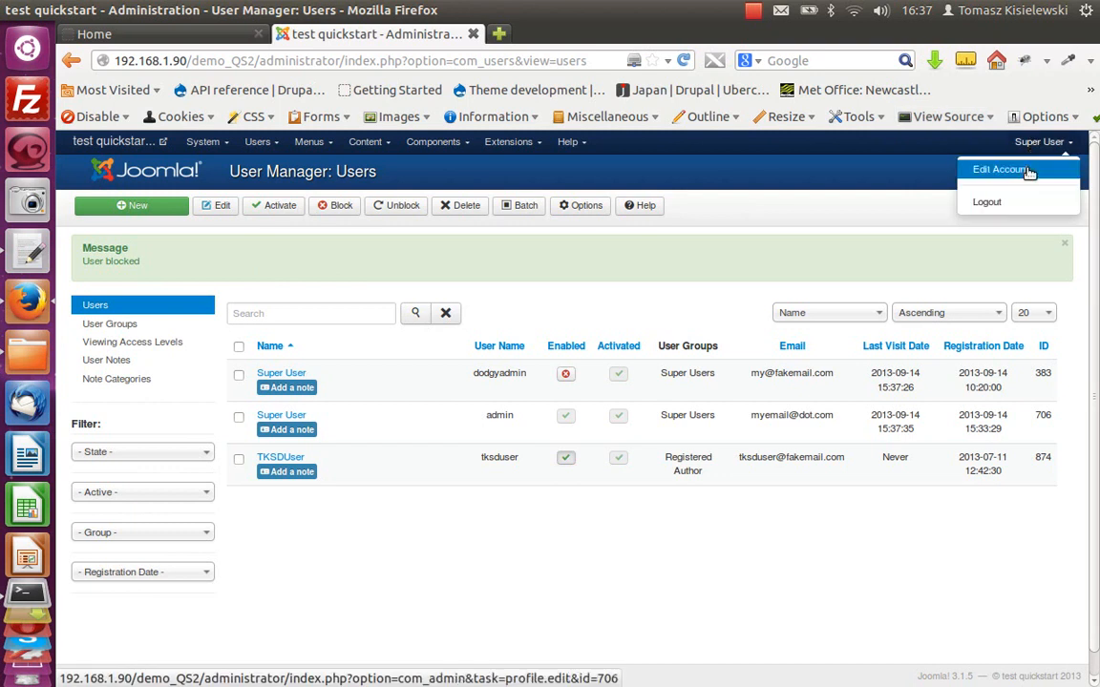
left_click(997, 202)
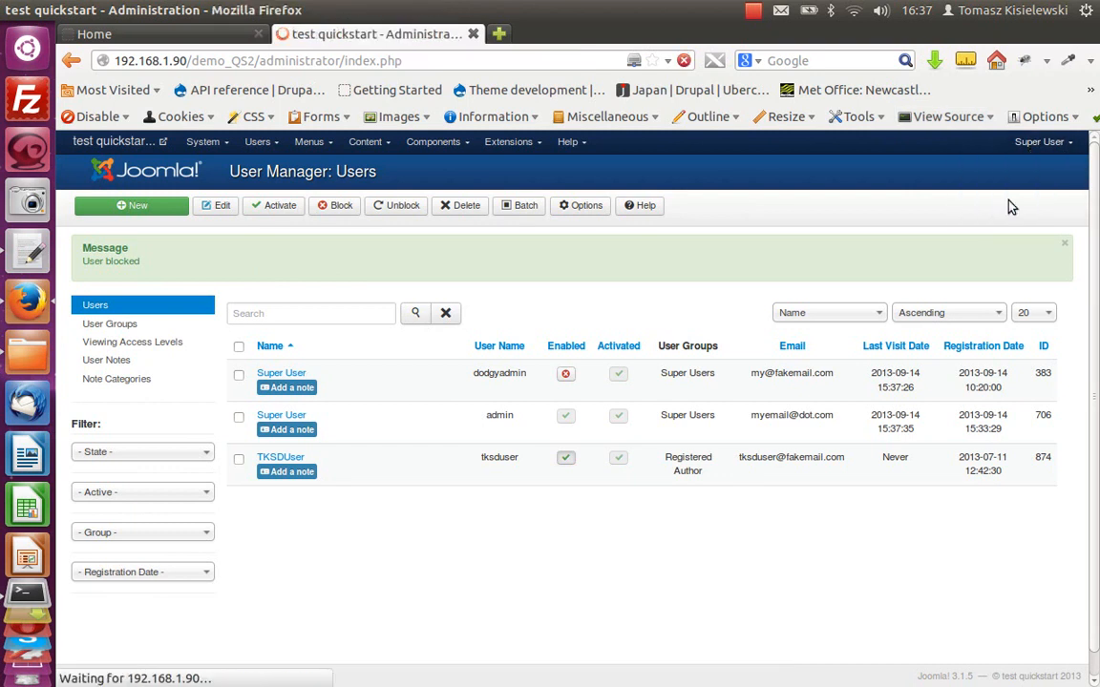
left_click(181, 38)
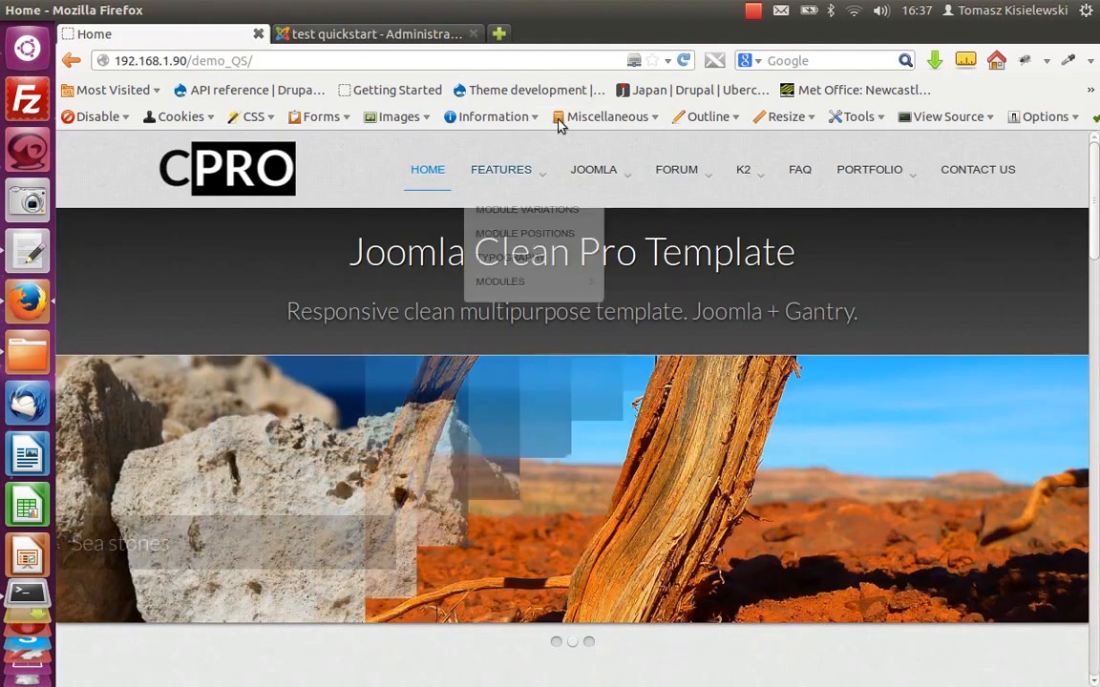